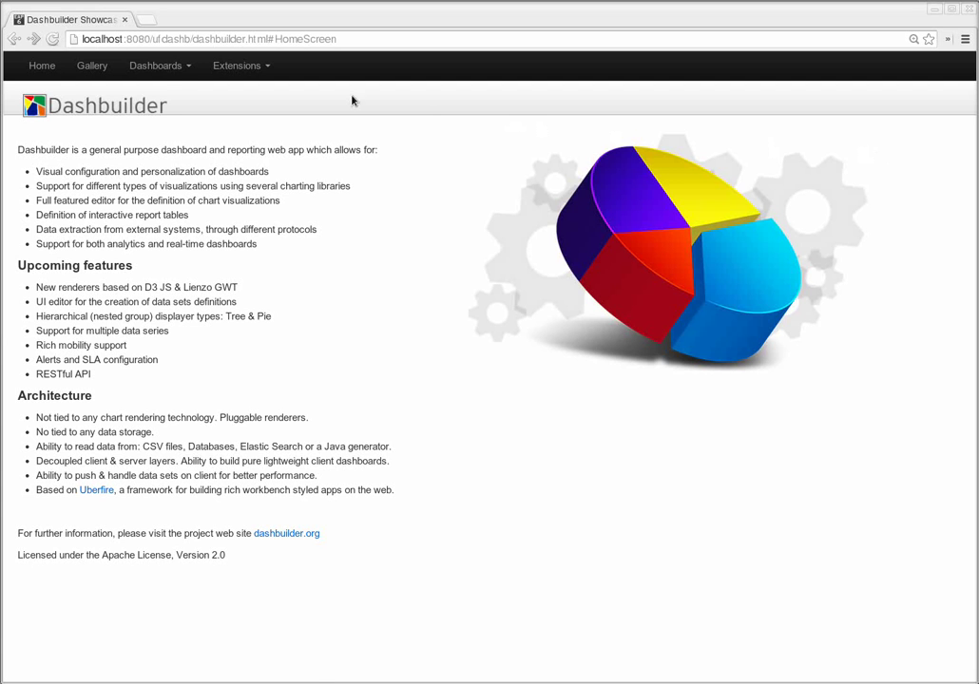
Step: Start a new dashboard page and begin creating a new displayer
left_click(174, 73)
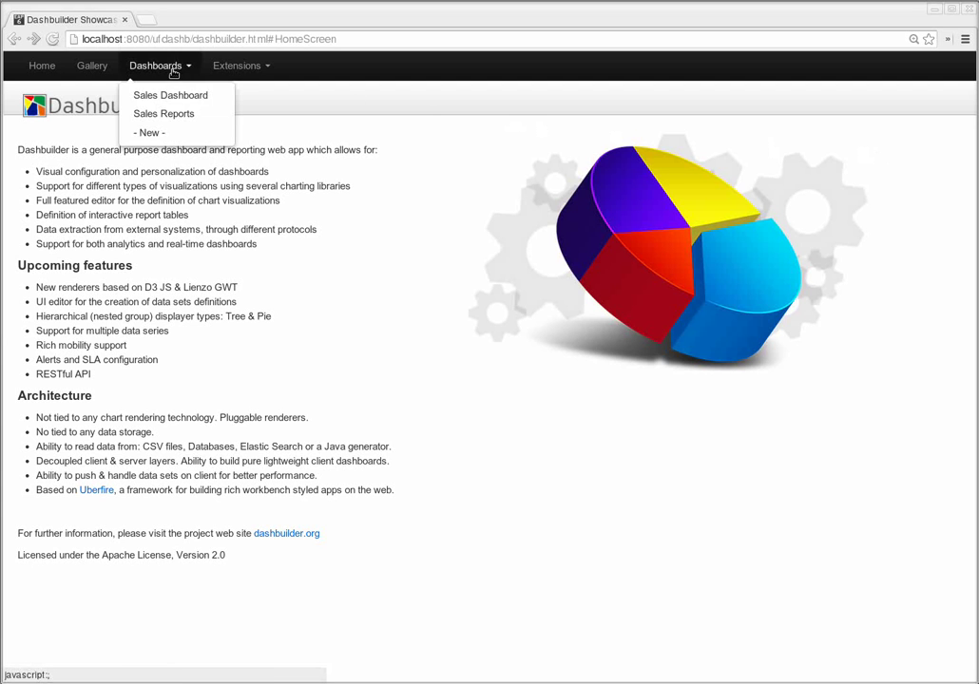
left_click(154, 131)
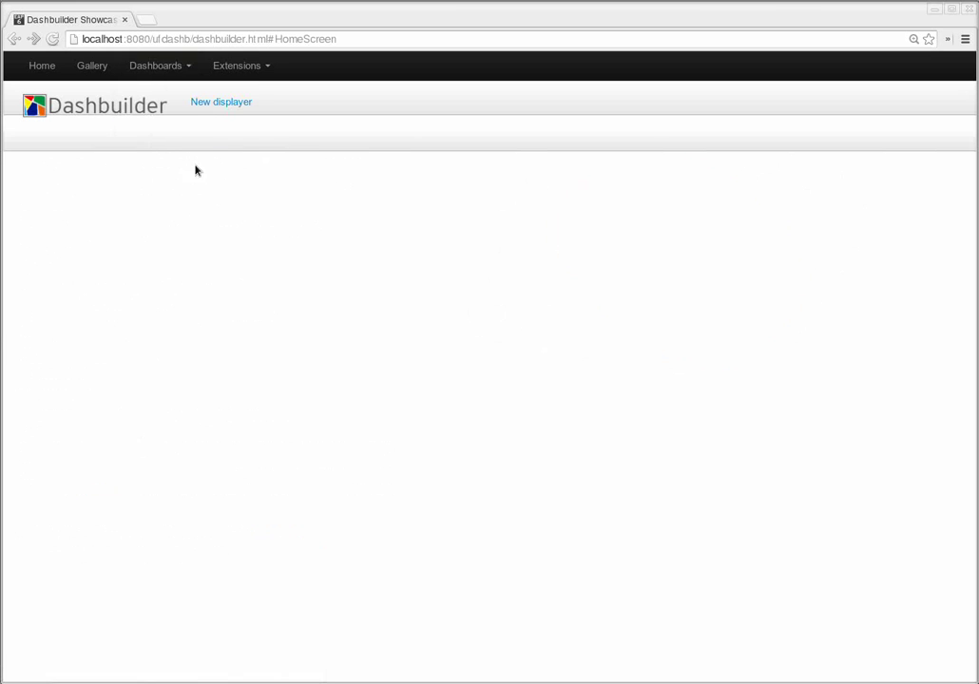
left_click(217, 103)
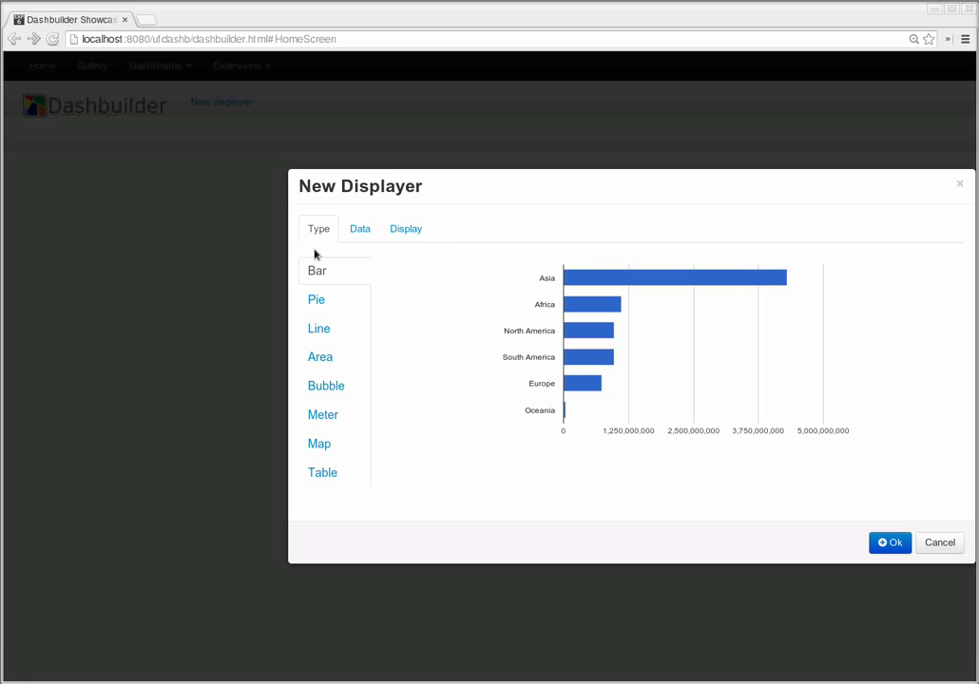
Step: Preview the Pie, Line and Area chart types, then settle on Bubble
left_click(318, 301)
left_click(326, 329)
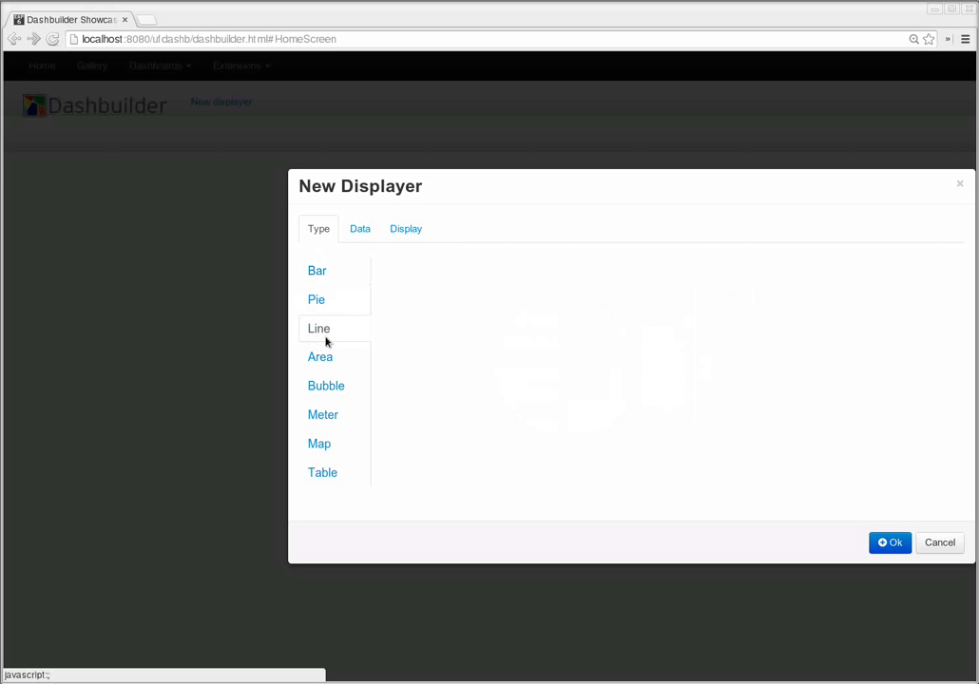
left_click(324, 356)
left_click(328, 388)
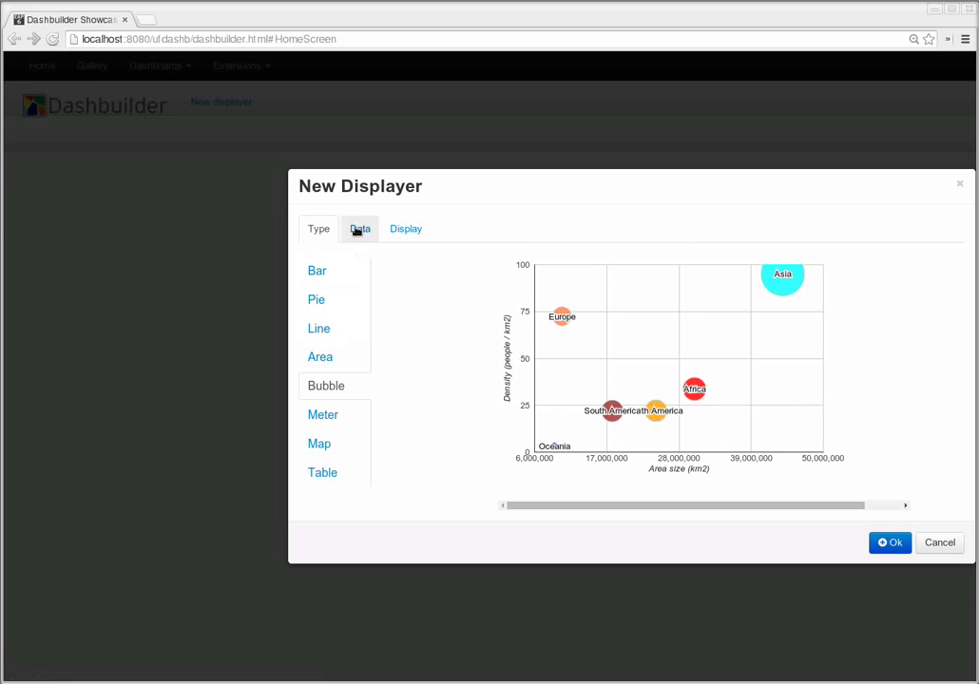
left_click(357, 231)
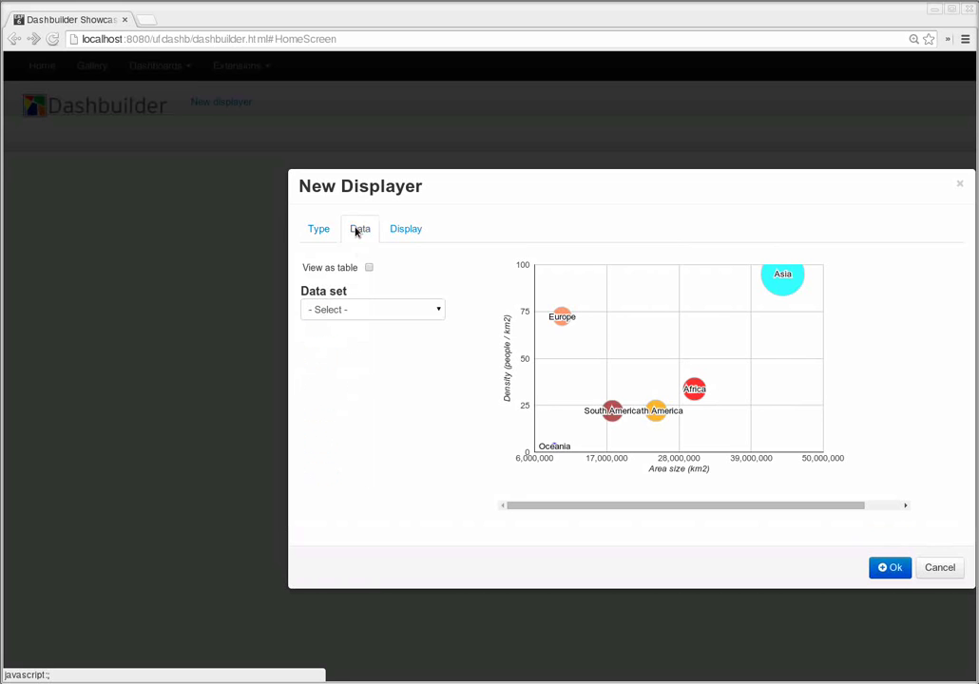
left_click(359, 311)
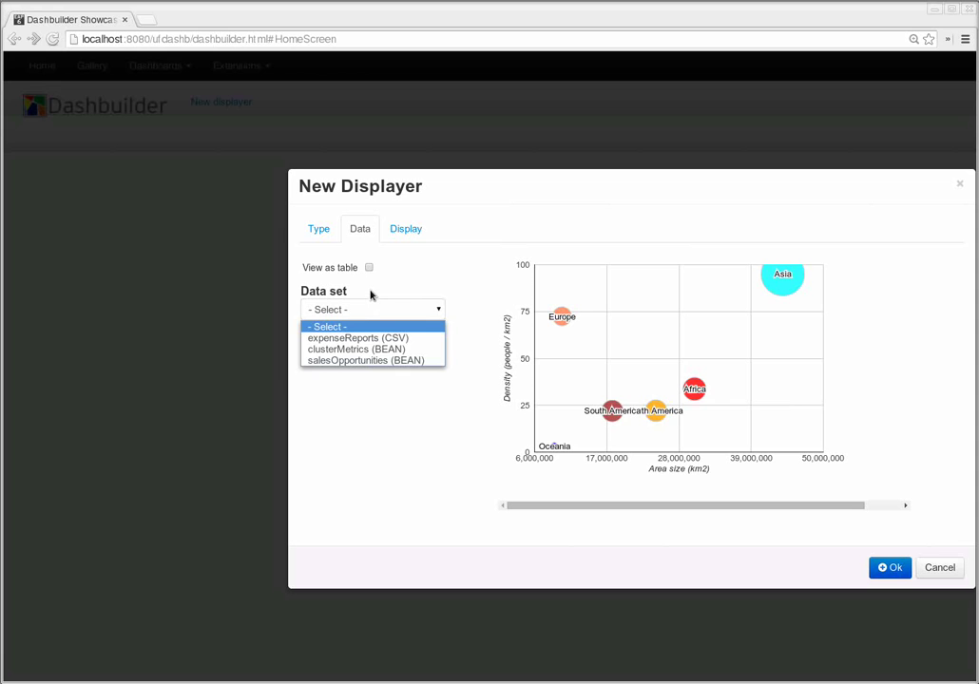
left_click(370, 301)
left_click(362, 310)
left_click(365, 398)
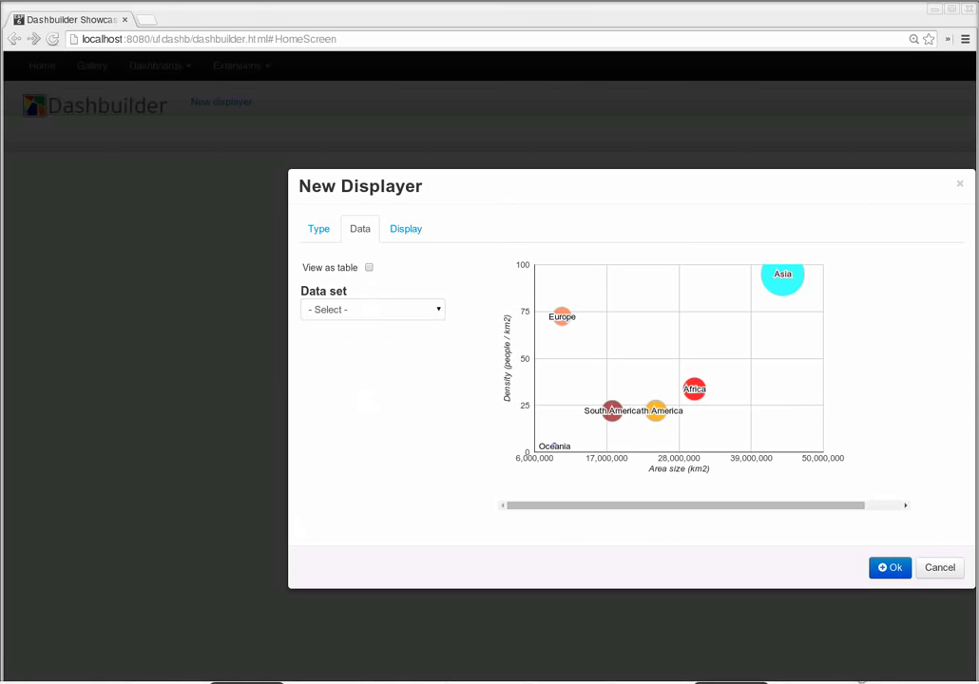
Step: In Konsole, check the current folder with pwd and list the datasets folder
left_click(220, 679)
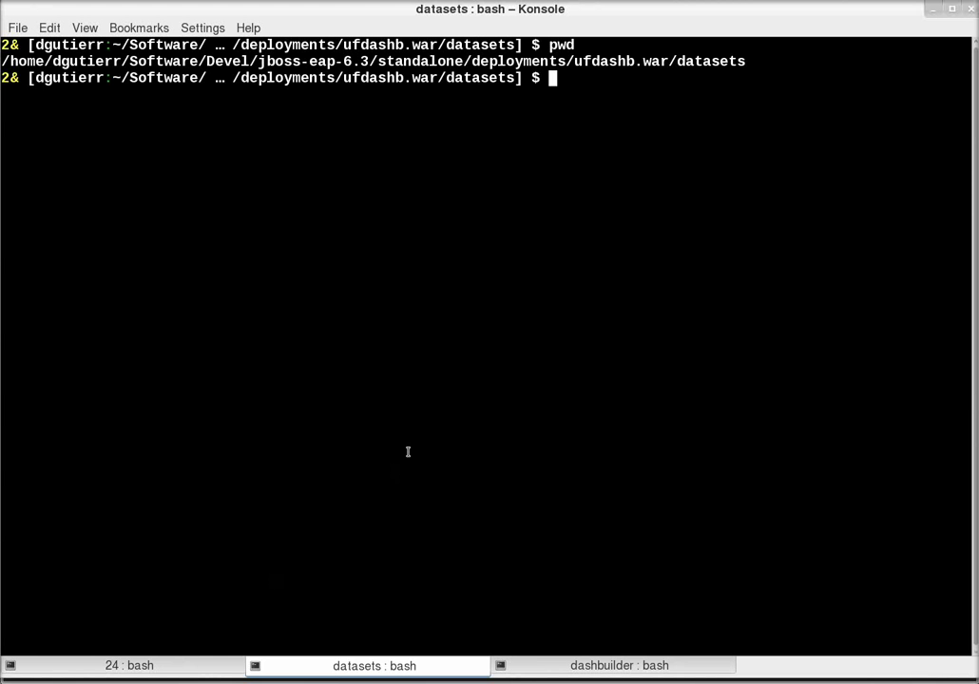
type("pwd")
key("Return")
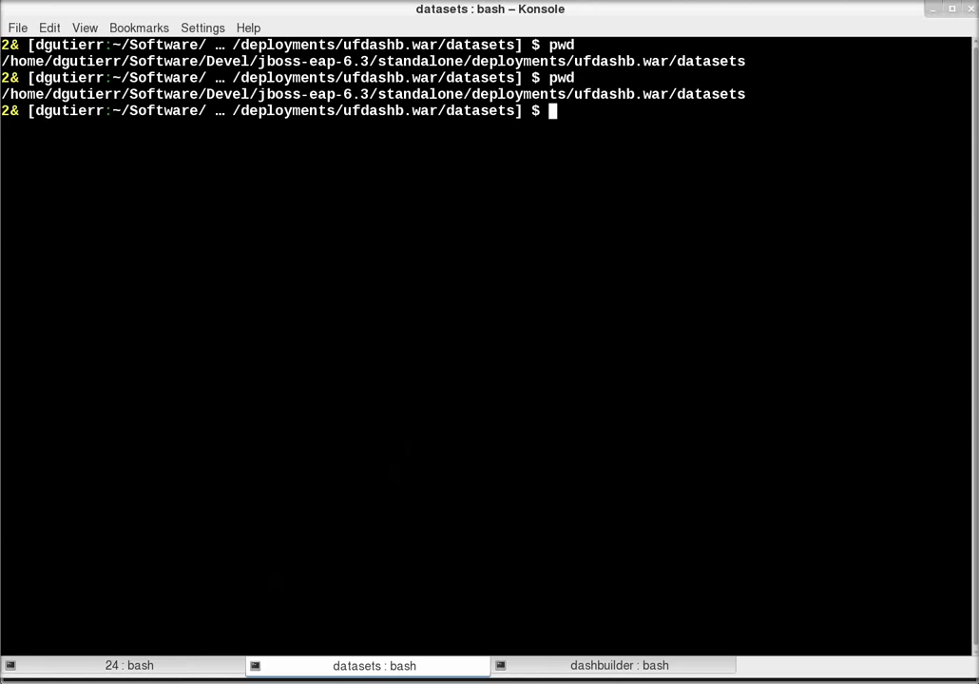
type("ll")
key("Return")
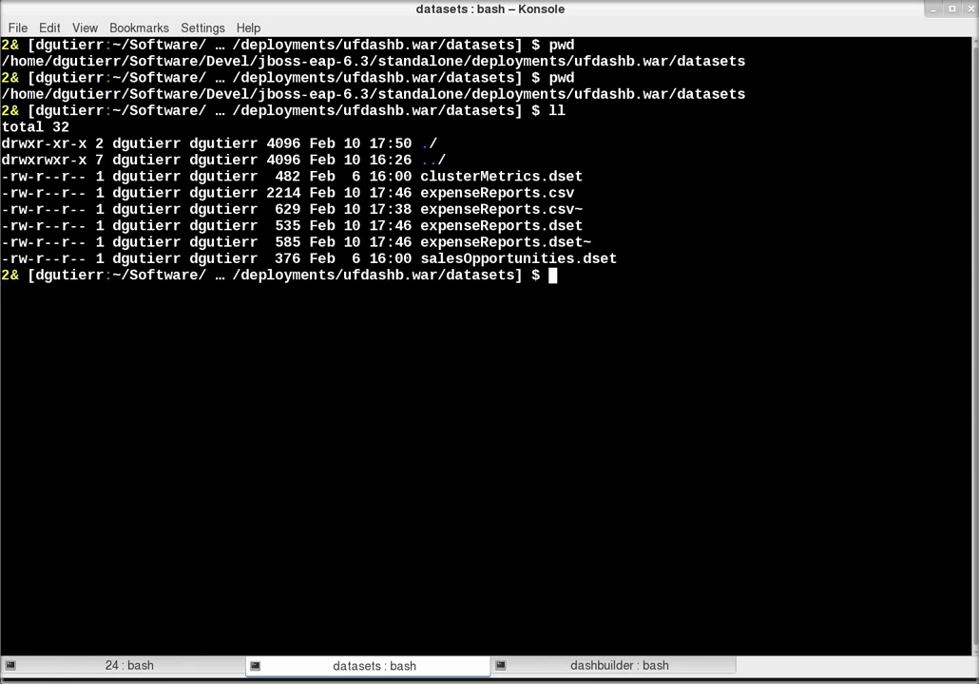
Step: Rerun the recalled cp command and confirm the worldPopulation files and update log message
key("ctrl+r")
type("cp")
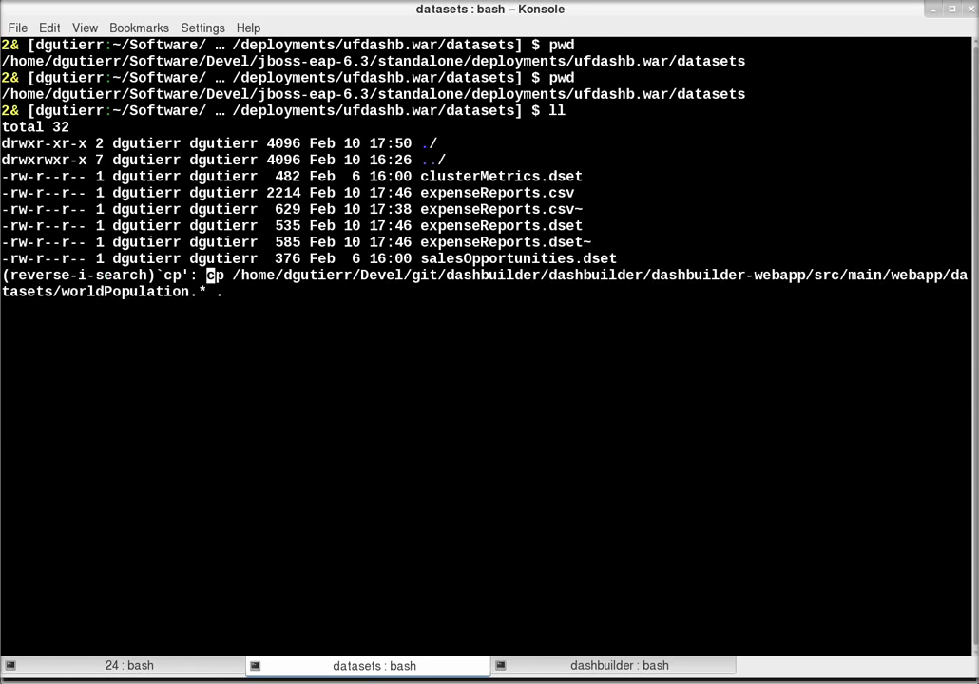
key("Return")
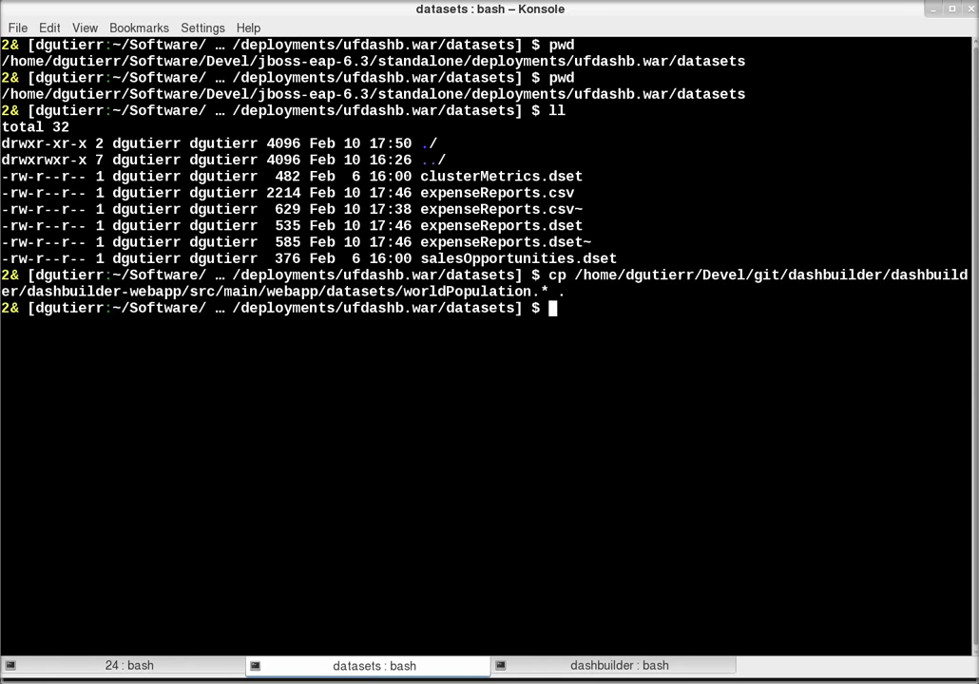
type("ll")
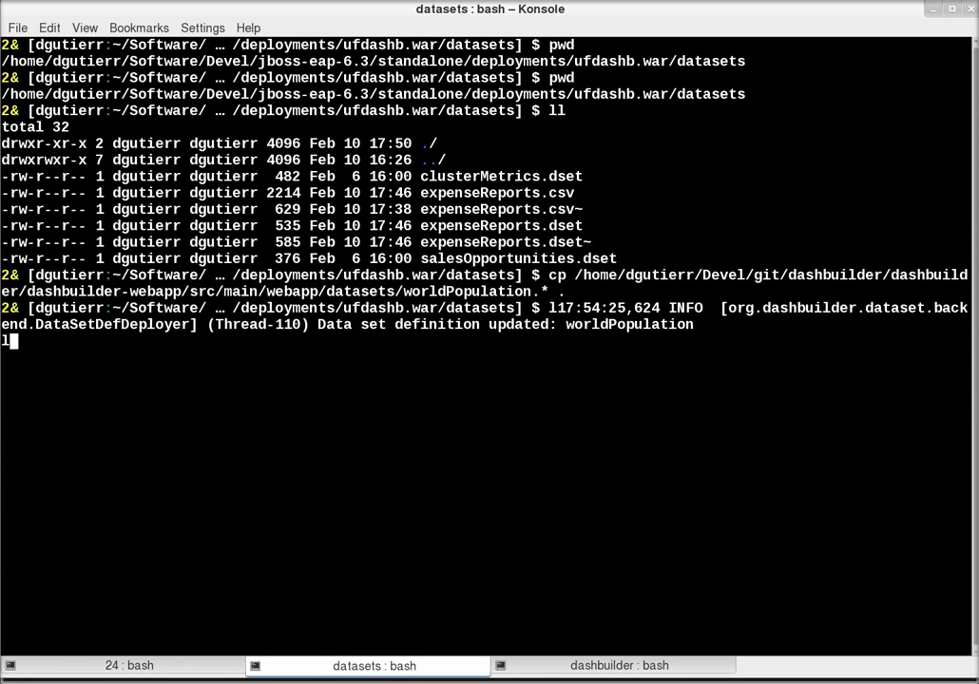
key("Return")
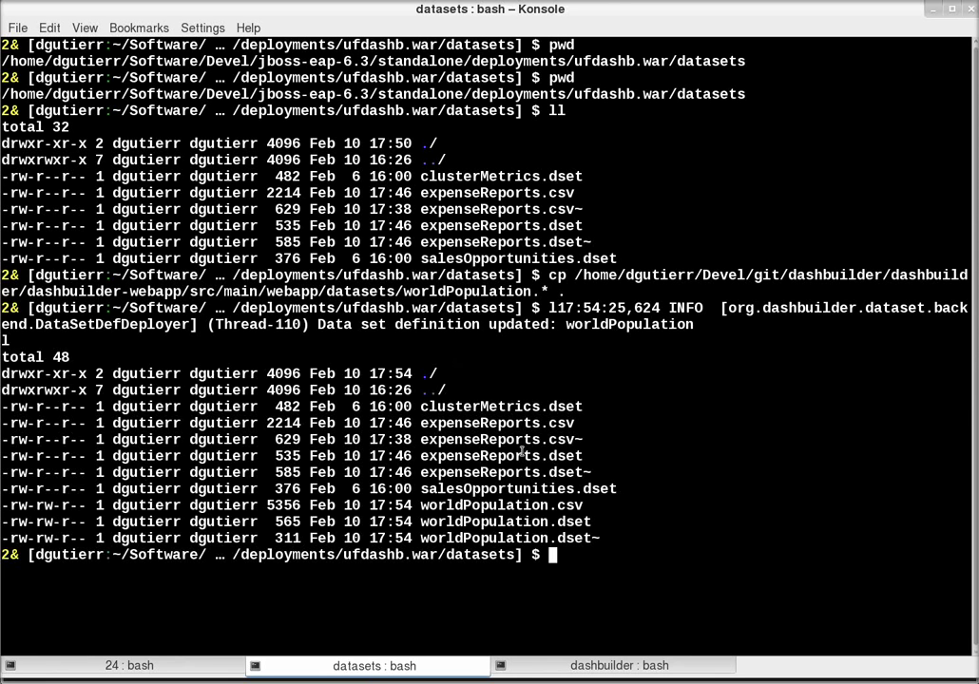
left_click_drag(592, 522, 438, 505)
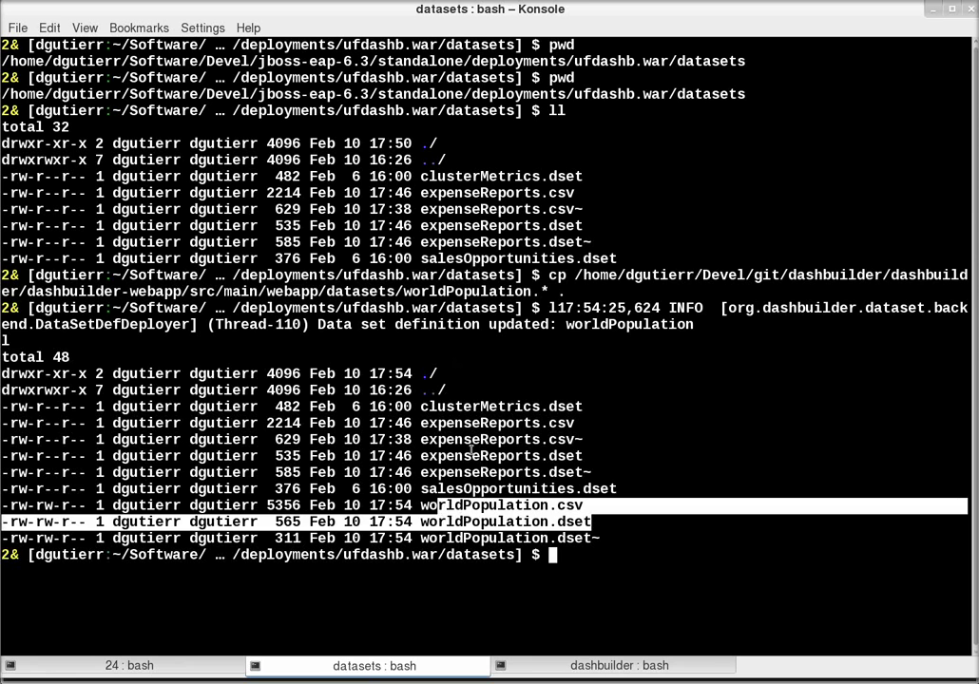
left_click_drag(696, 324, 317, 324)
key("alt+Tab")
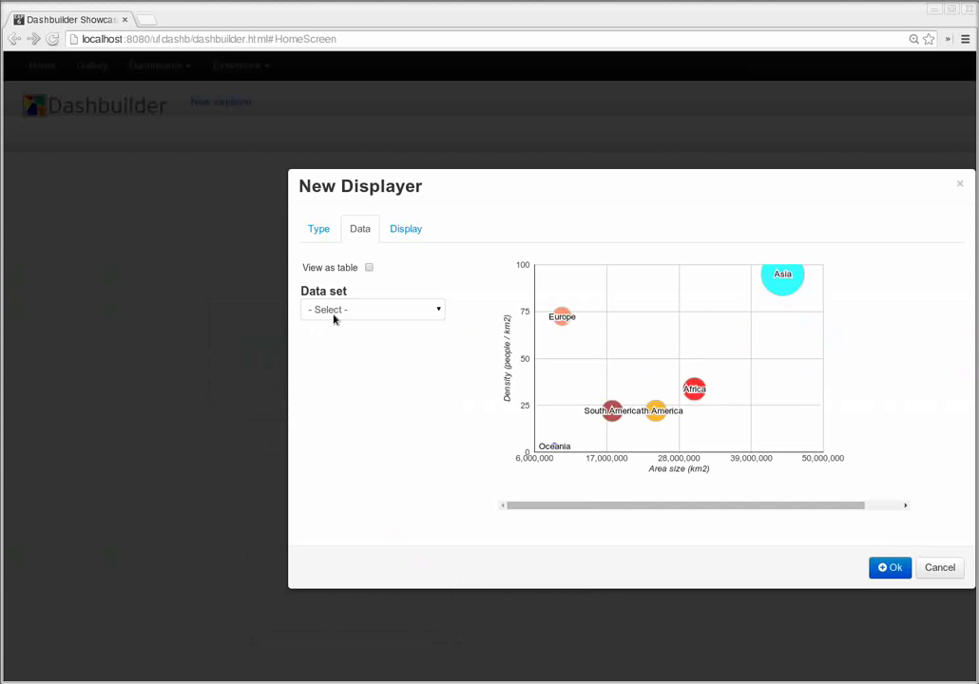
Step: Use the worldPopulation (CSV) data set with bubbles grouped by Country
left_click(334, 317)
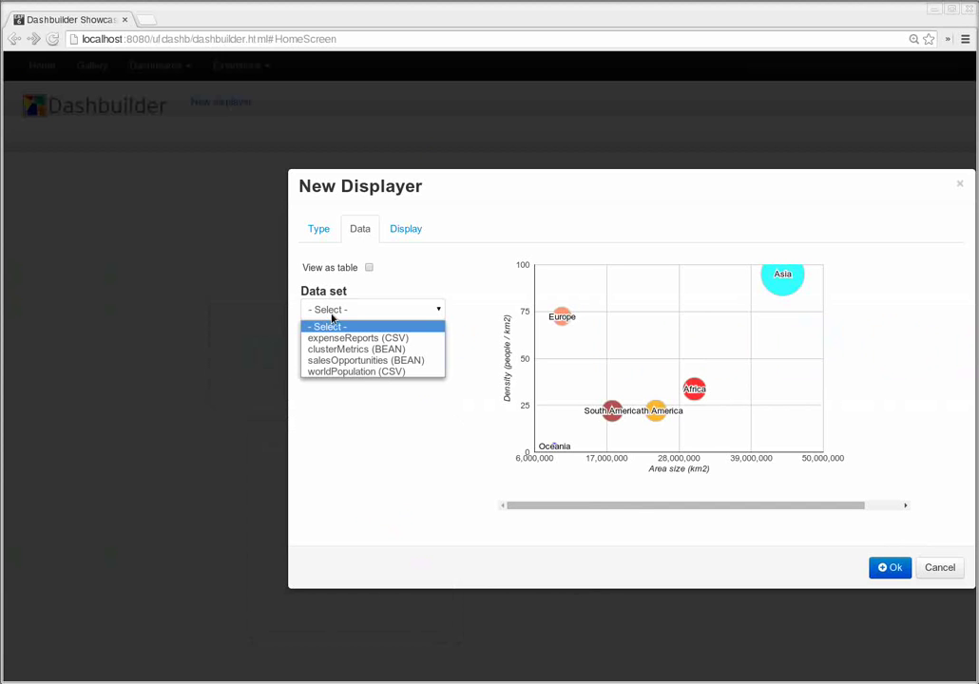
left_click(361, 373)
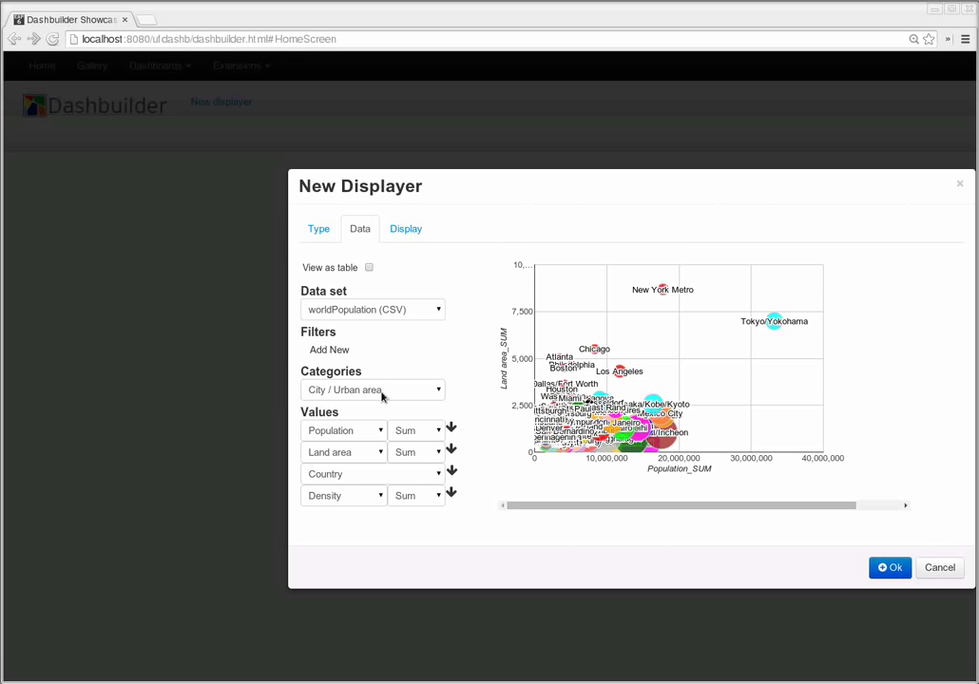
left_click(382, 398)
left_click(344, 422)
Step: Make the first value Land area, averaged instead of summed
left_click(370, 430)
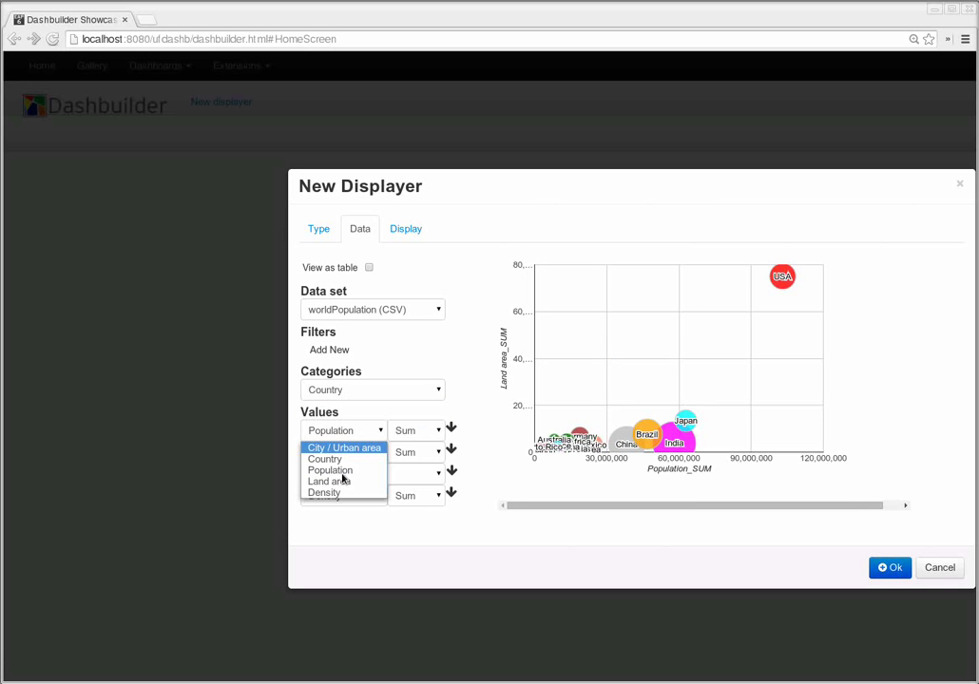
left_click(328, 481)
left_click(407, 435)
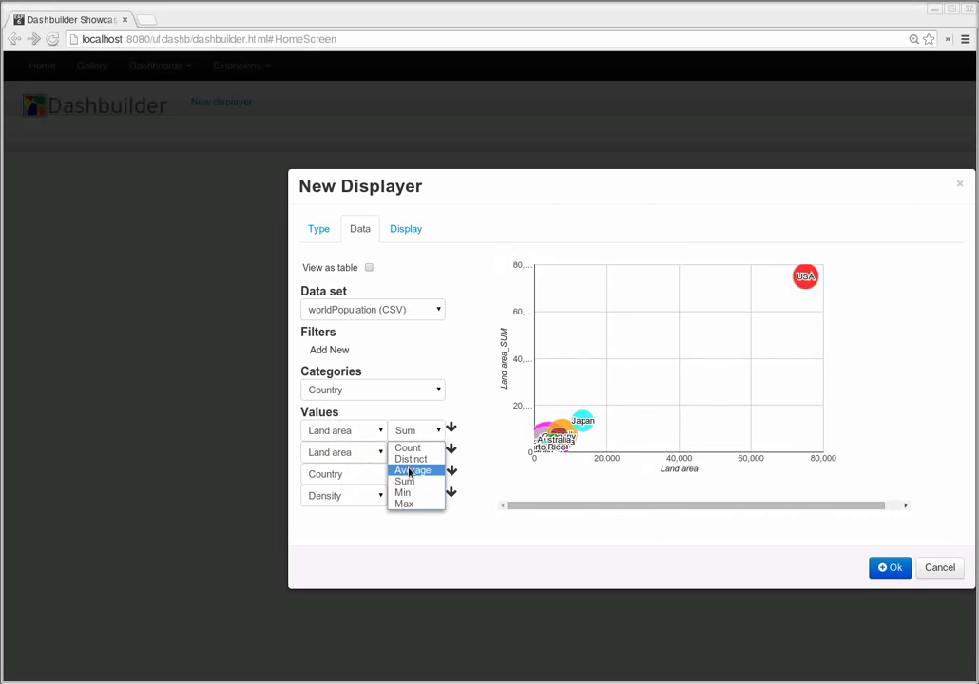
left_click(409, 471)
Step: Use averaged Density for the second value and Population for the fourth value
left_click(359, 455)
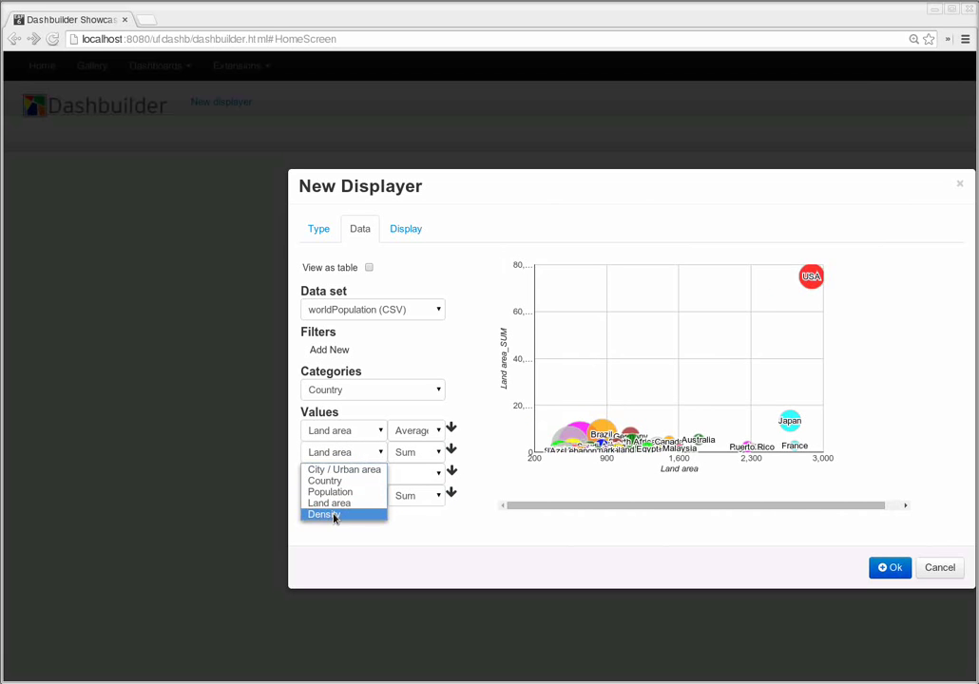
left_click(332, 514)
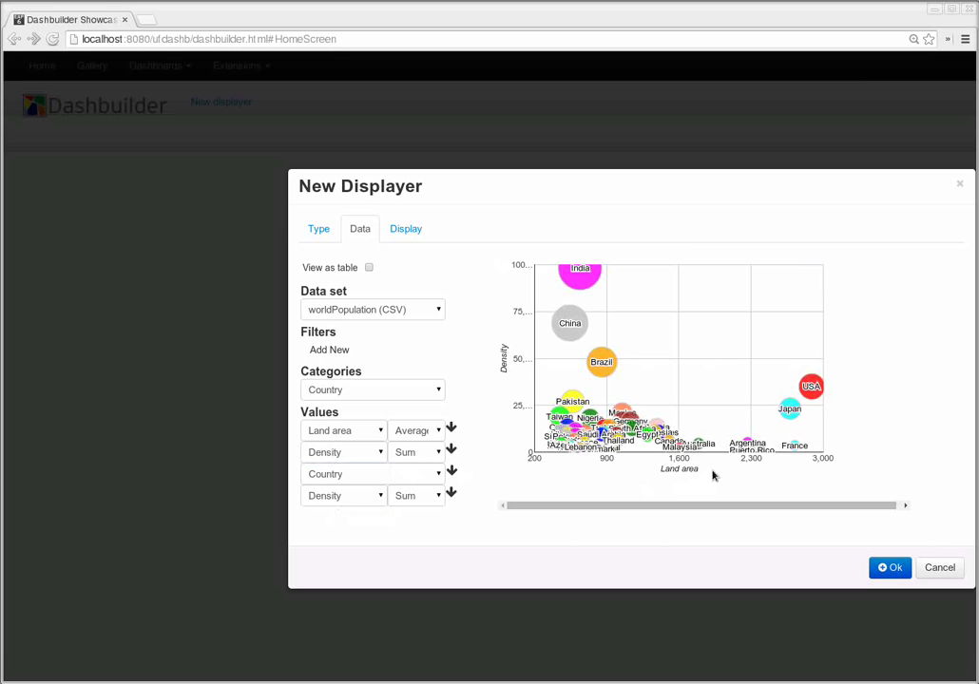
left_click(371, 498)
left_click(348, 533)
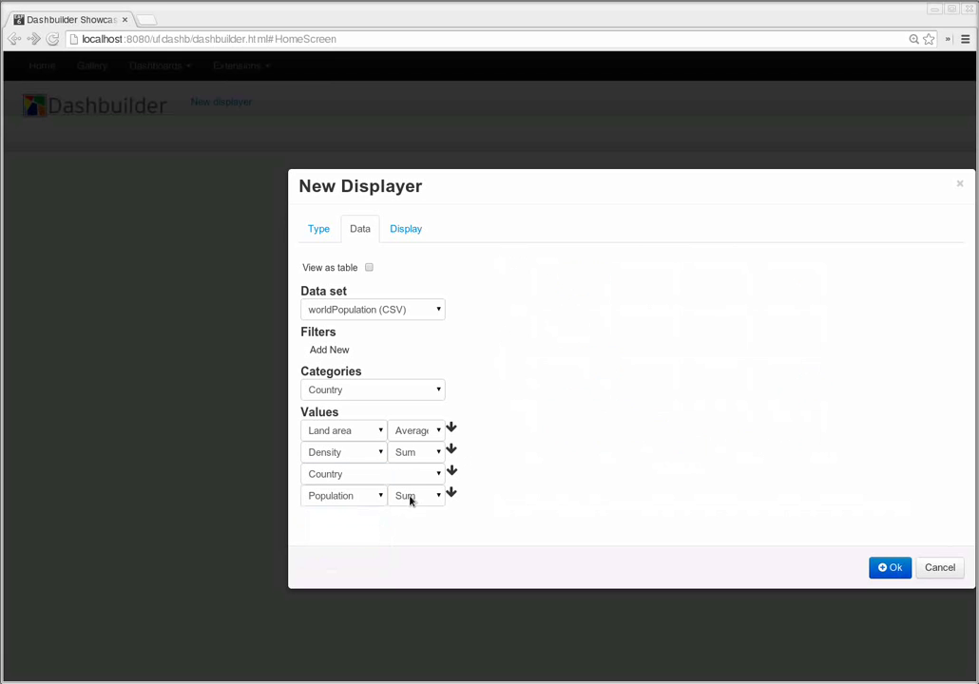
left_click(416, 454)
left_click(404, 503)
Step: In display settings, set chart width 1000, height 600 and left margin 100
left_click(407, 230)
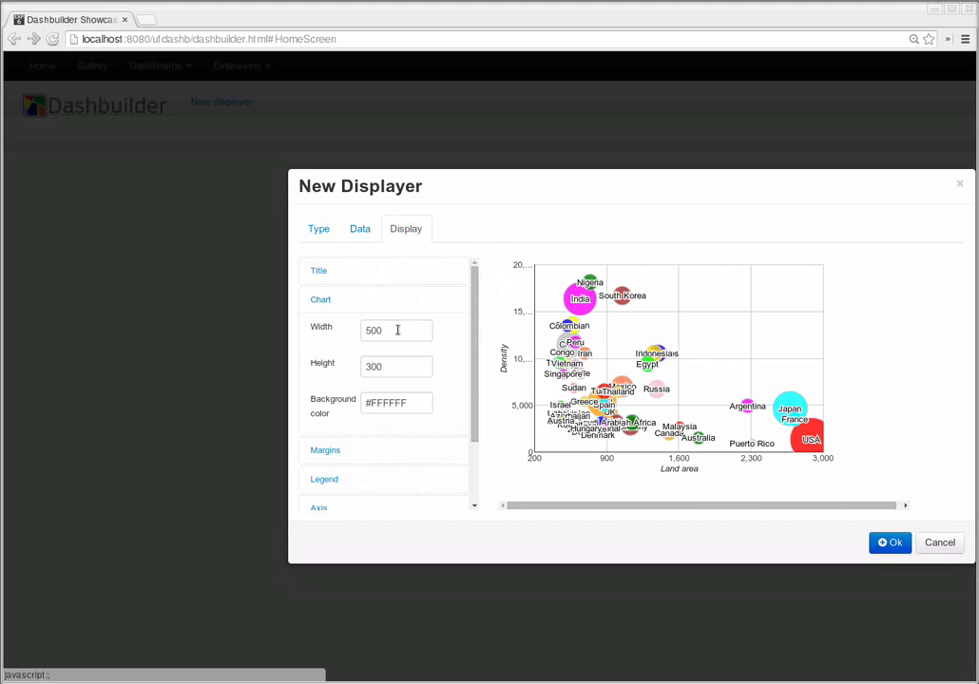
left_click_drag(396, 329, 344, 326)
type("1000")
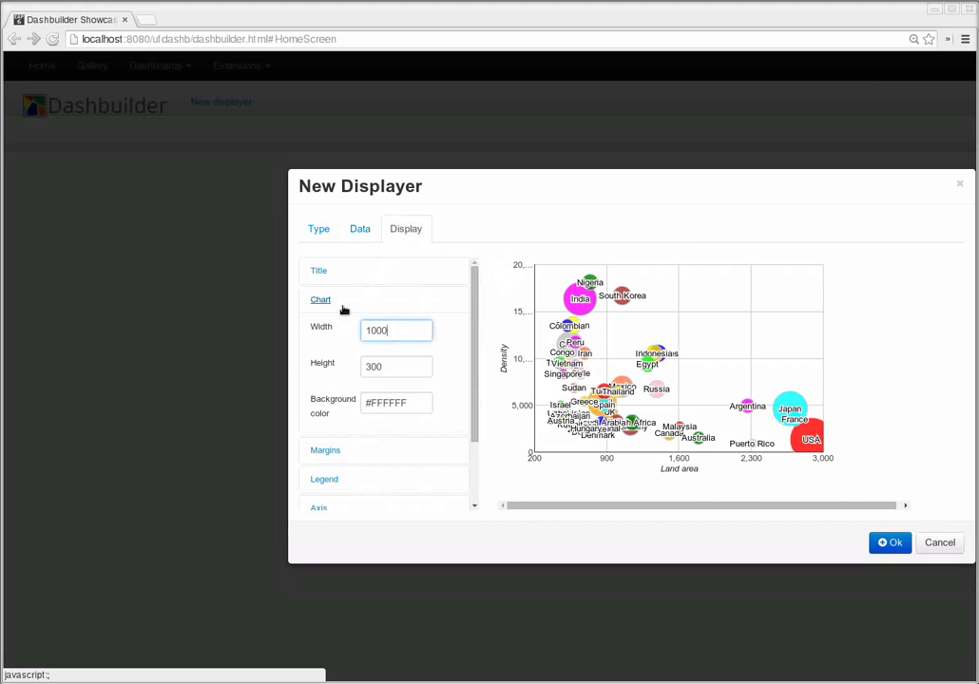
key("Tab")
type("600")
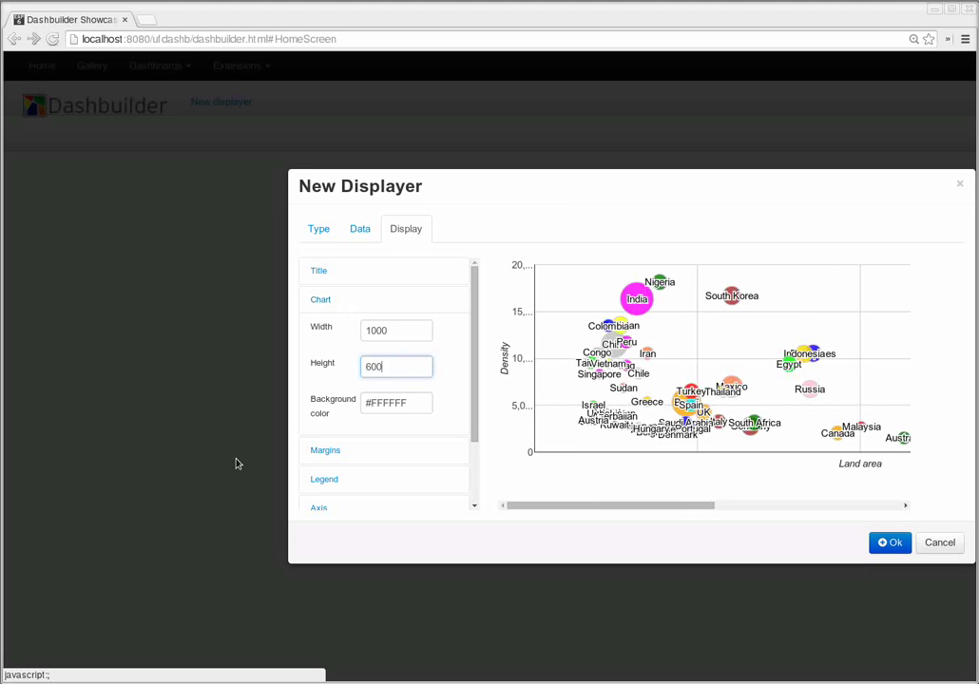
left_click(326, 450)
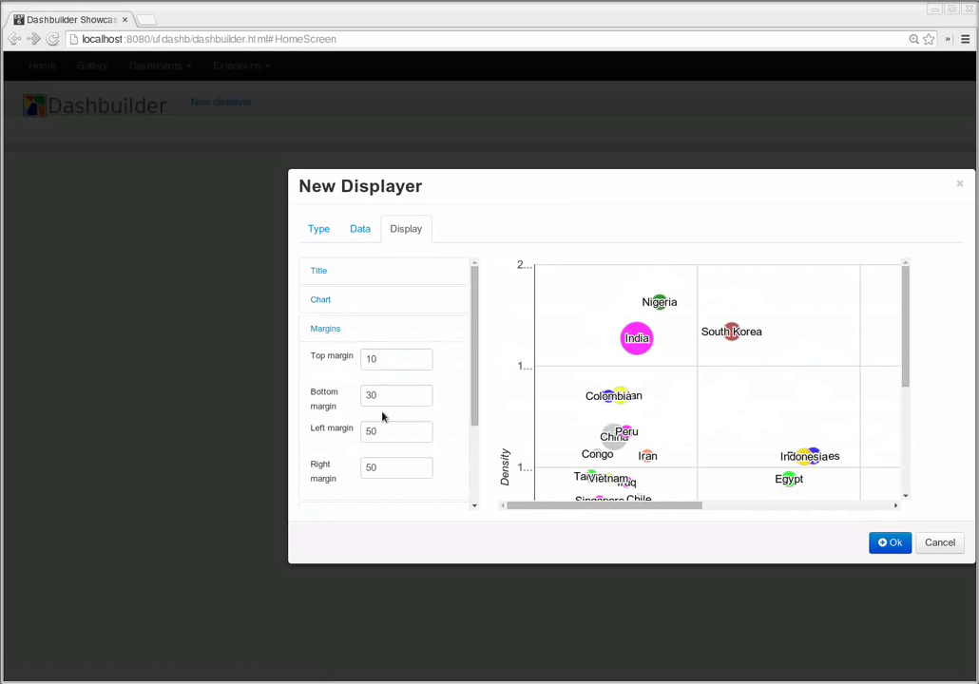
left_click_drag(379, 431, 356, 433)
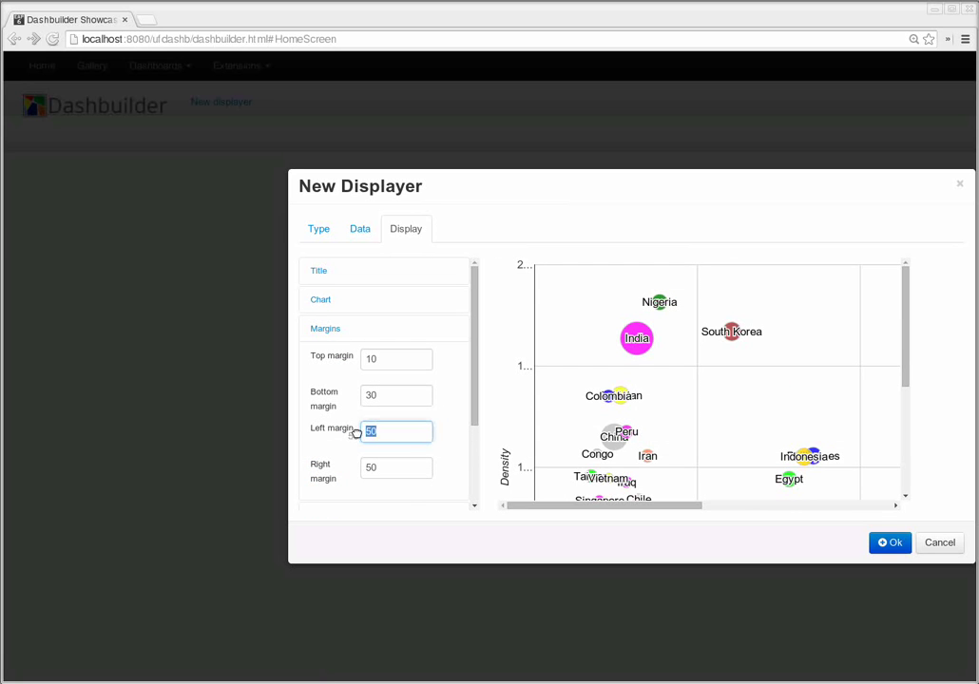
type("100")
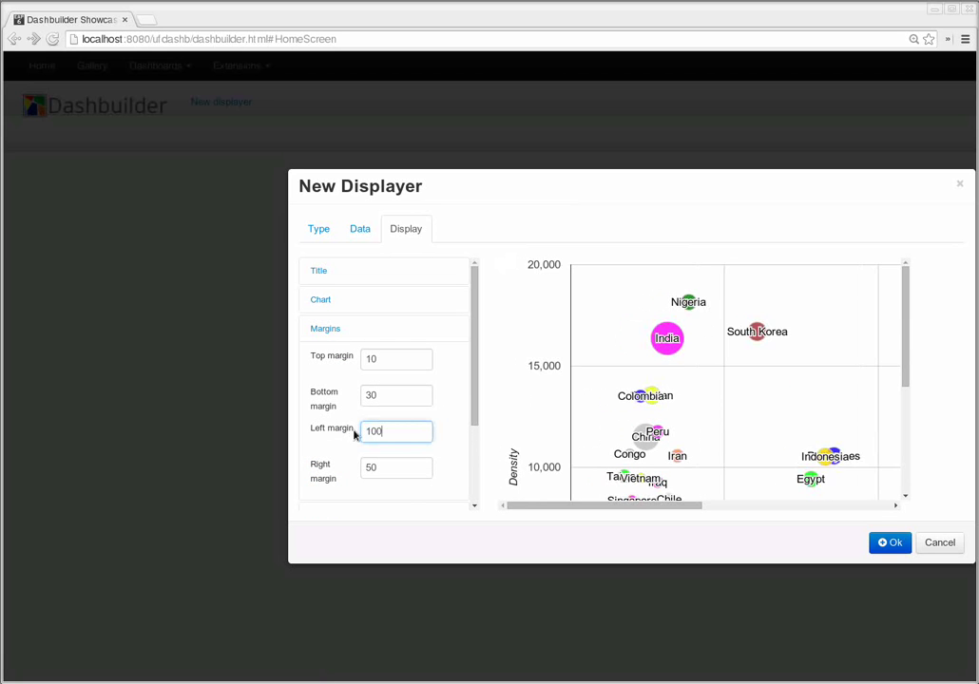
Step: Create the displayer and inspect the Japan and USA bubble tooltips on its page
left_click(884, 543)
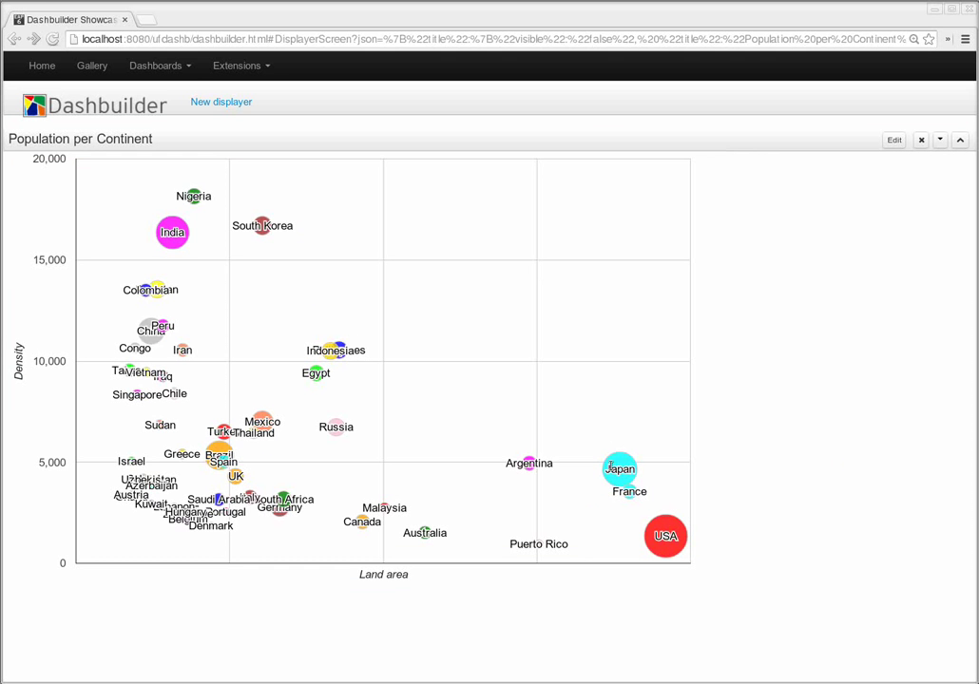
mouse_move(616, 468)
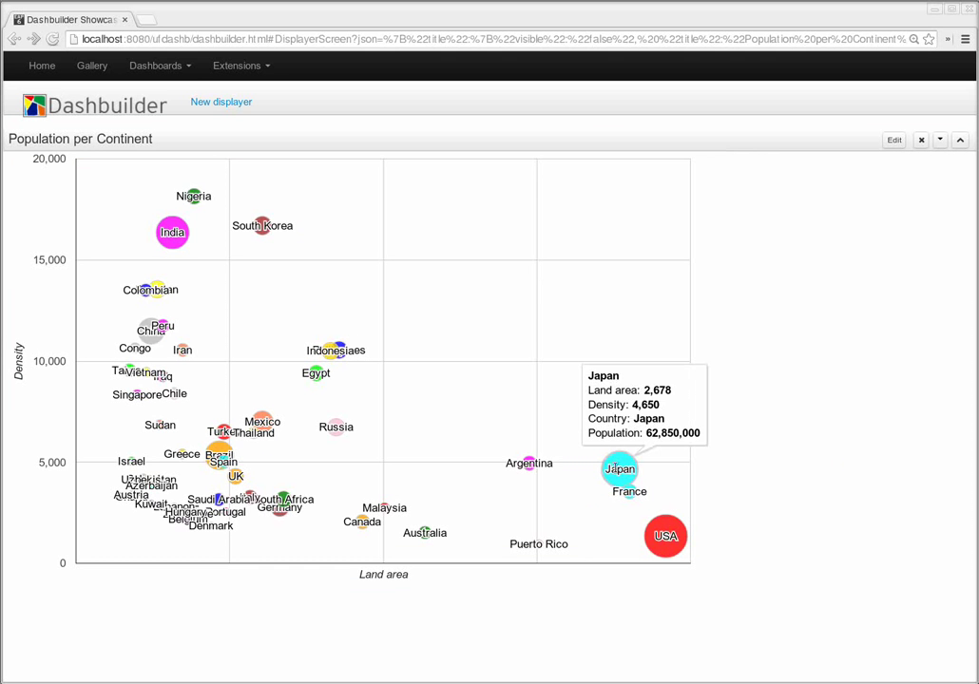
mouse_move(673, 528)
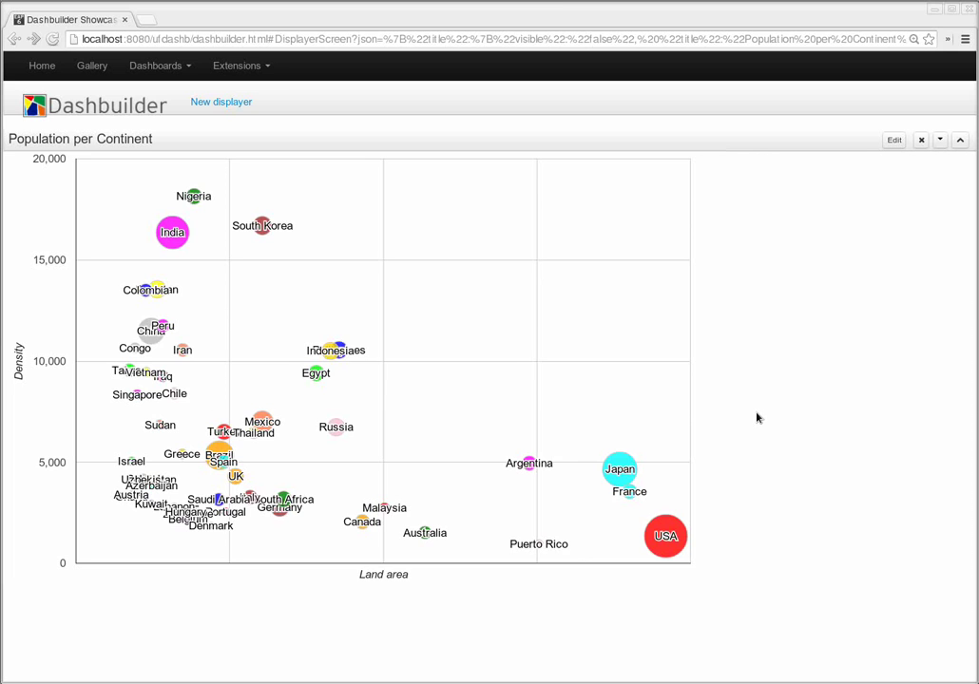
Step: From Konsole, open worldPopulation.dset in gedit with the gedit command
key("alt+Tab")
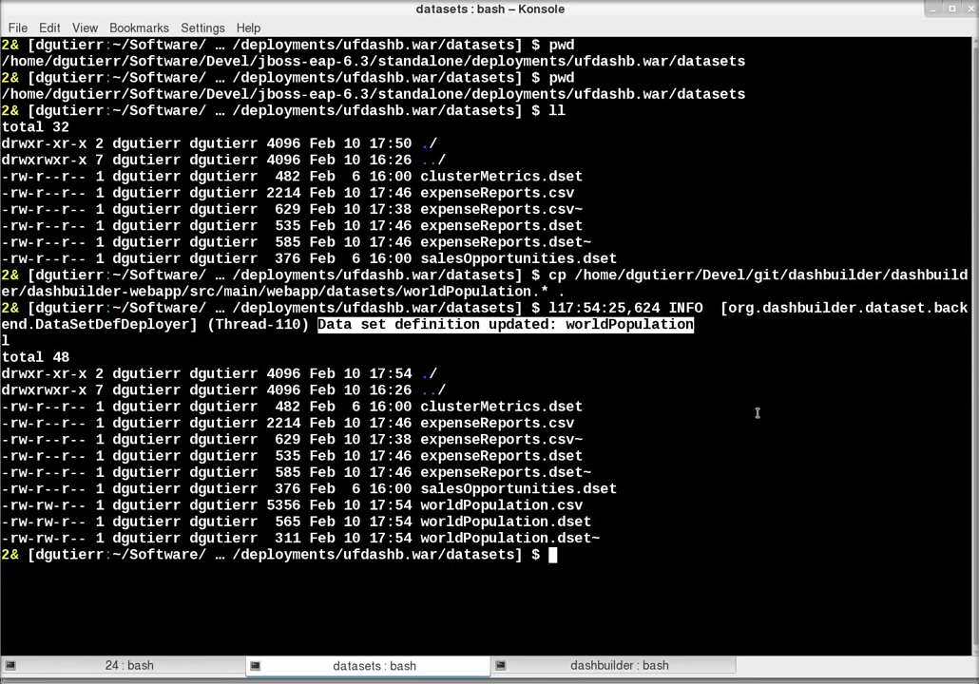
type("gedit wo")
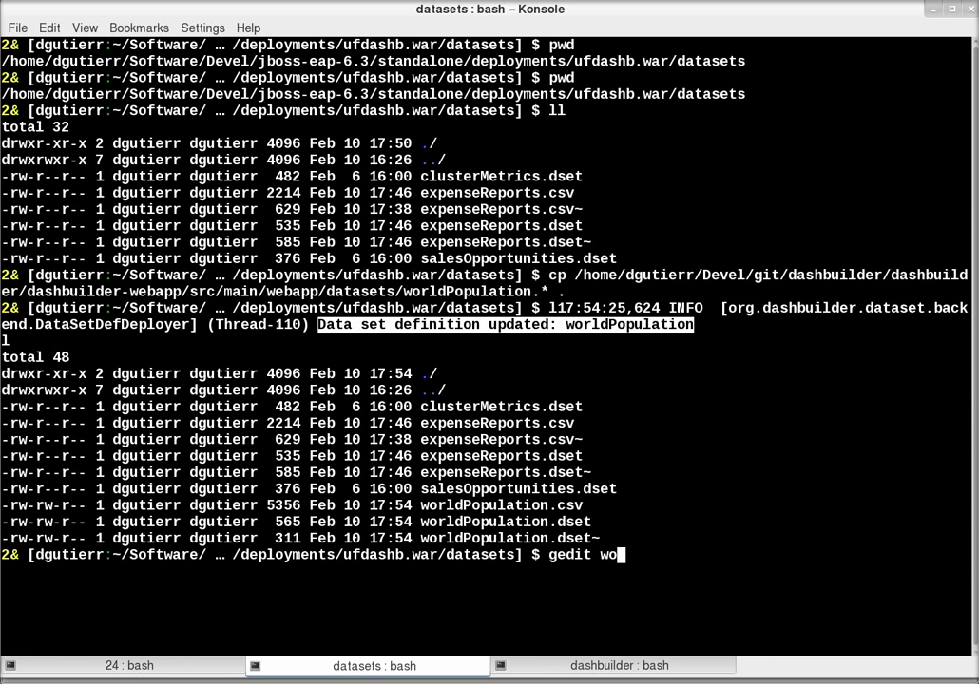
key("Tab")
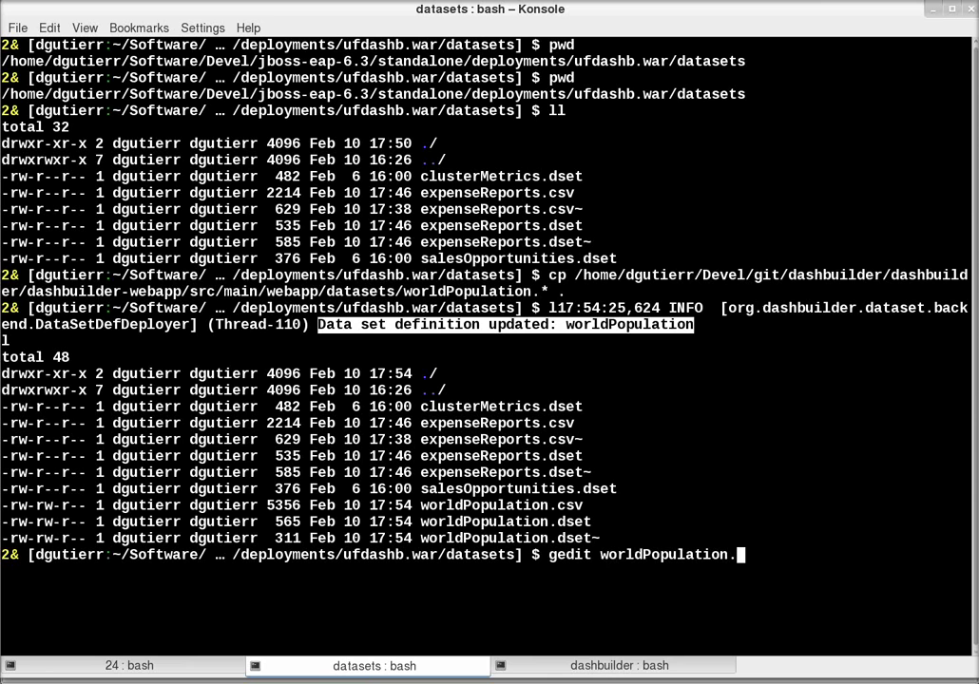
type("dset")
key("Return")
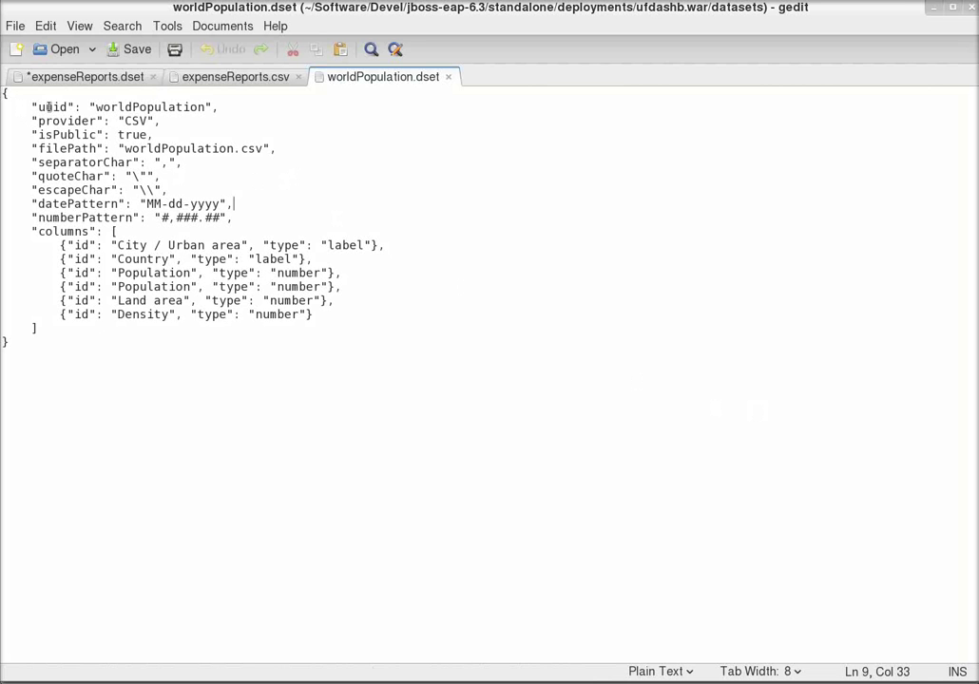
Step: Highlight the worldPopulation id, CSV provider and isPublic setting in the definition
double_click(127, 106)
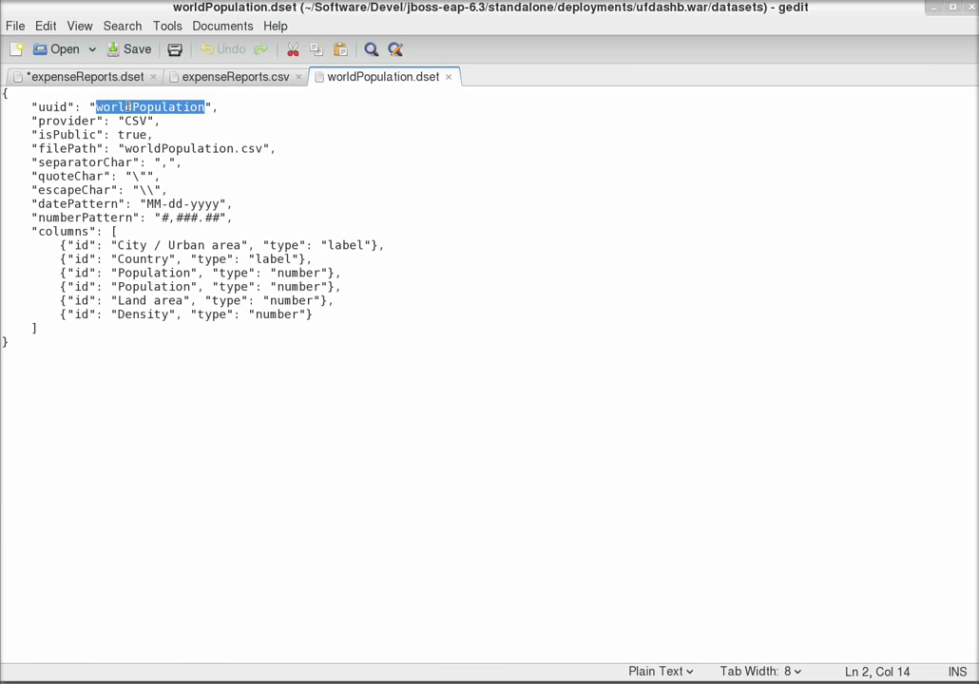
double_click(139, 121)
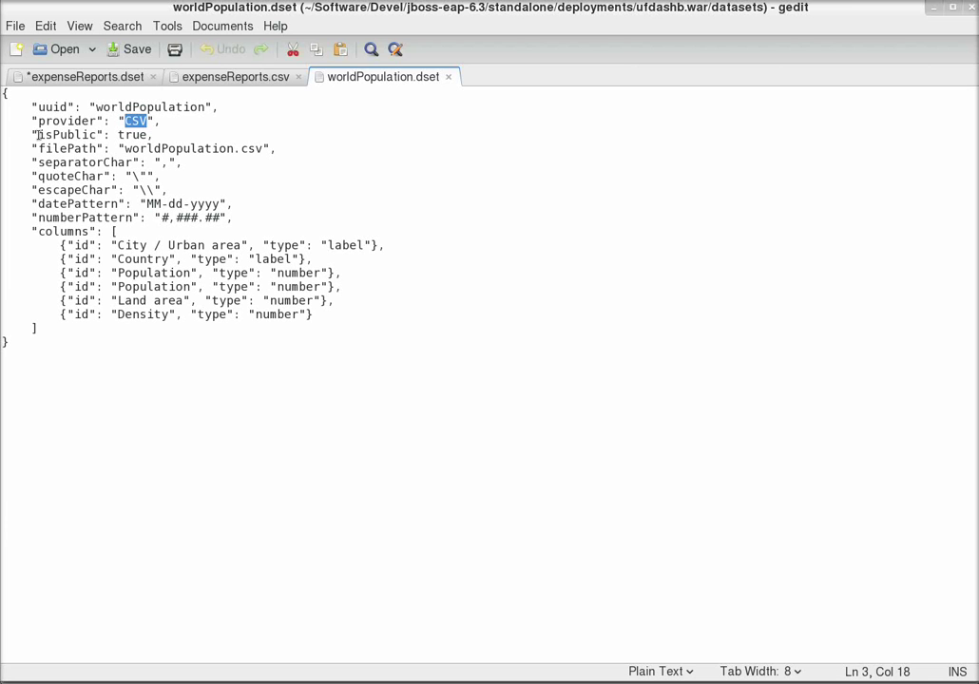
left_click_drag(34, 134, 107, 137)
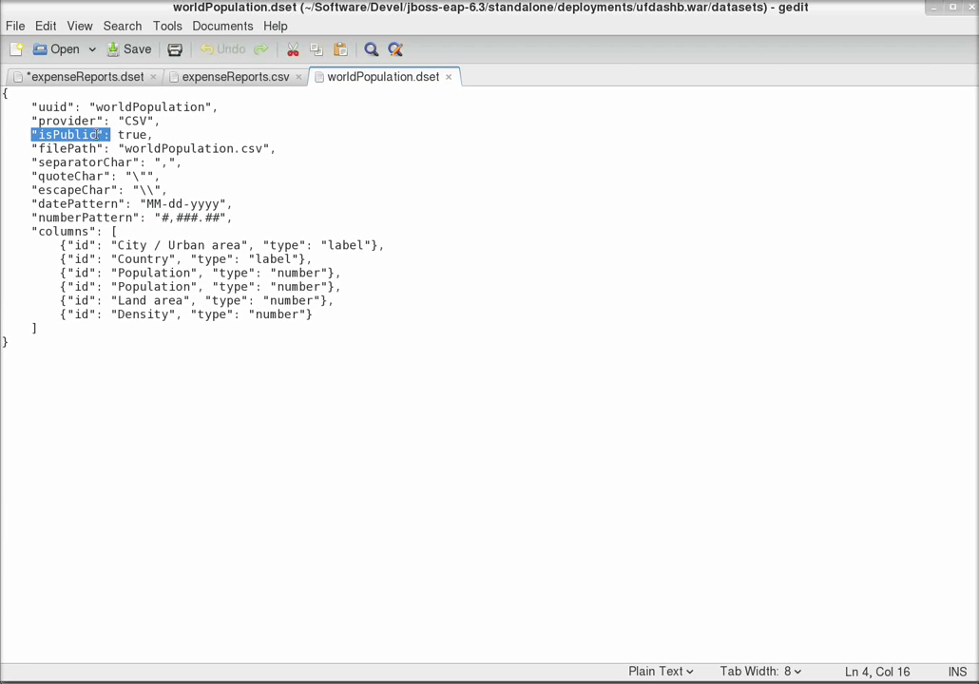
left_click(97, 135)
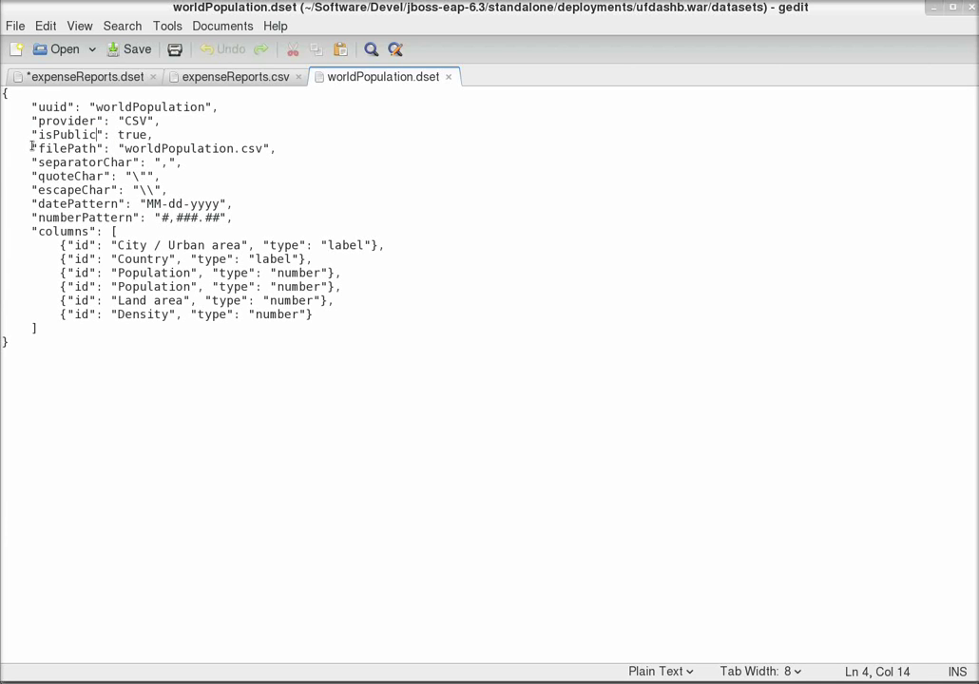
Step: Highlight the CSV filePath settings, comma separator and column definitions
left_click_drag(32, 147, 166, 328)
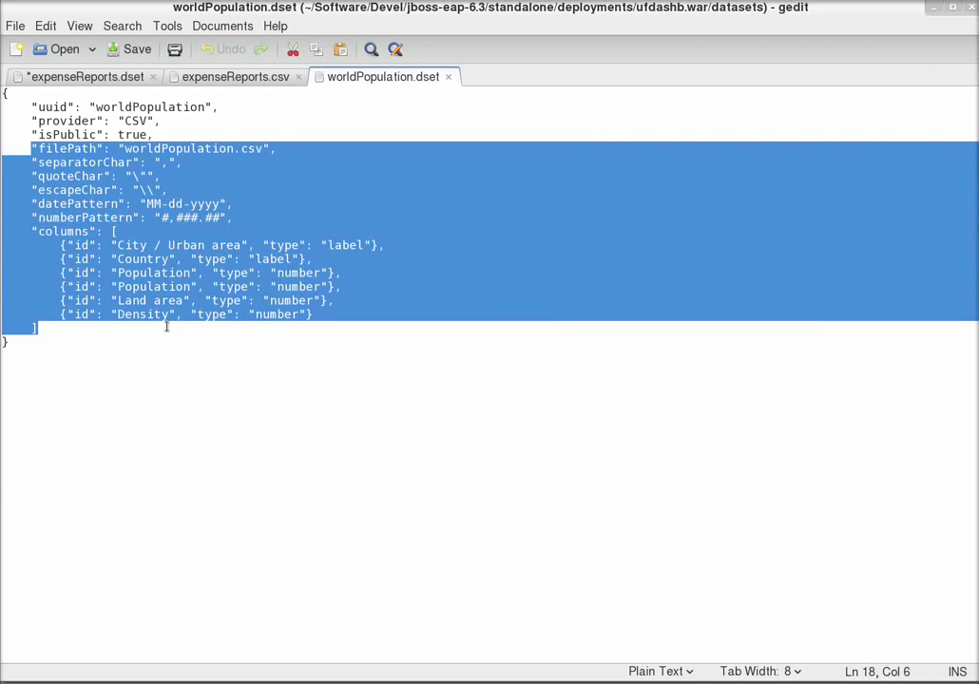
left_click(216, 166)
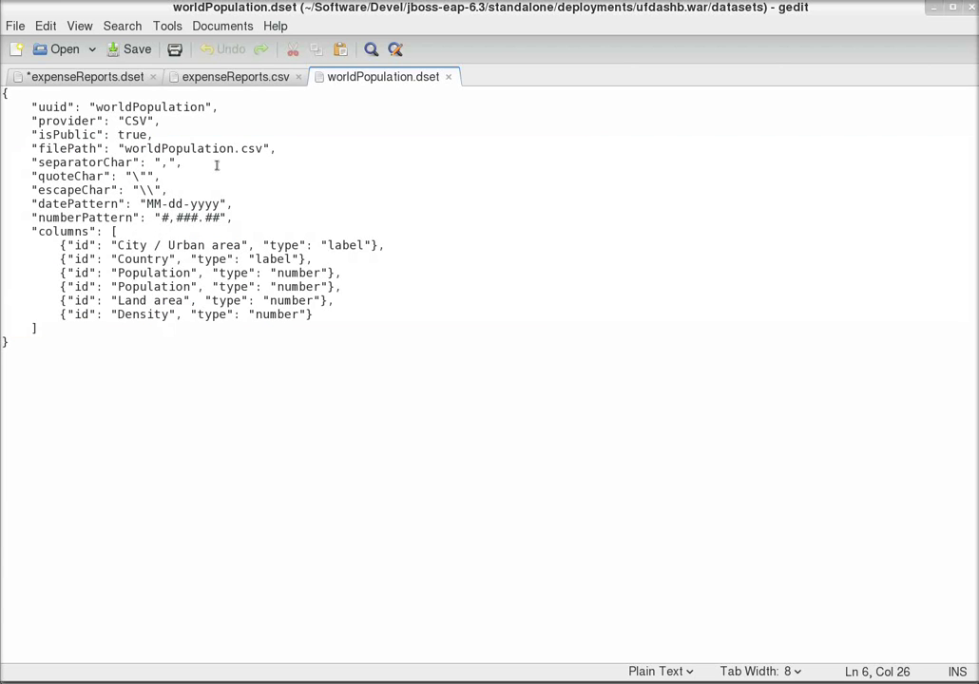
left_click(162, 163)
left_click_drag(32, 162, 199, 325)
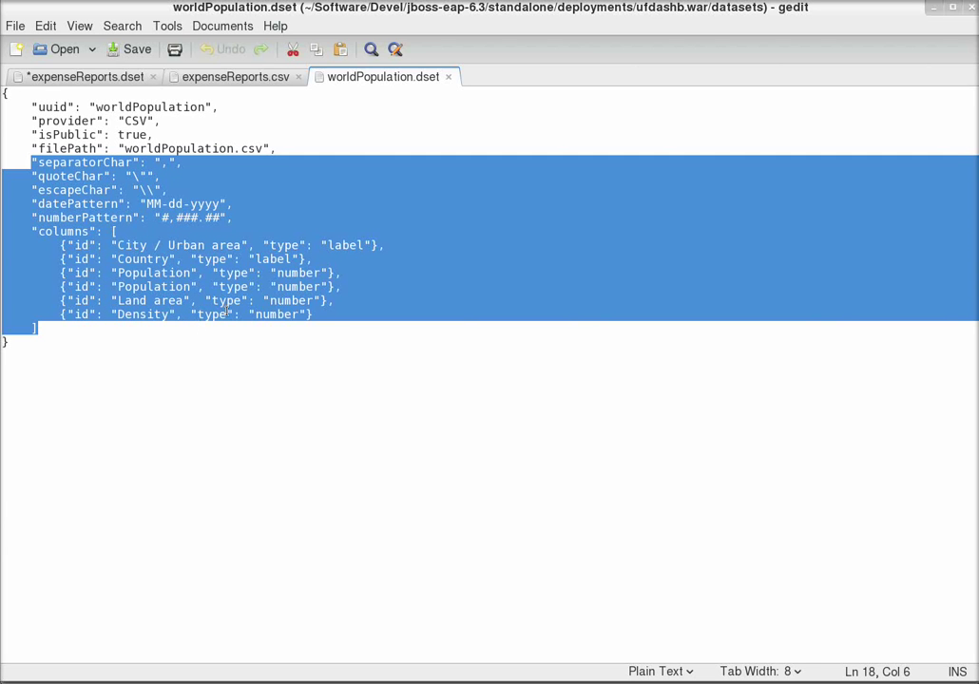
left_click(295, 148)
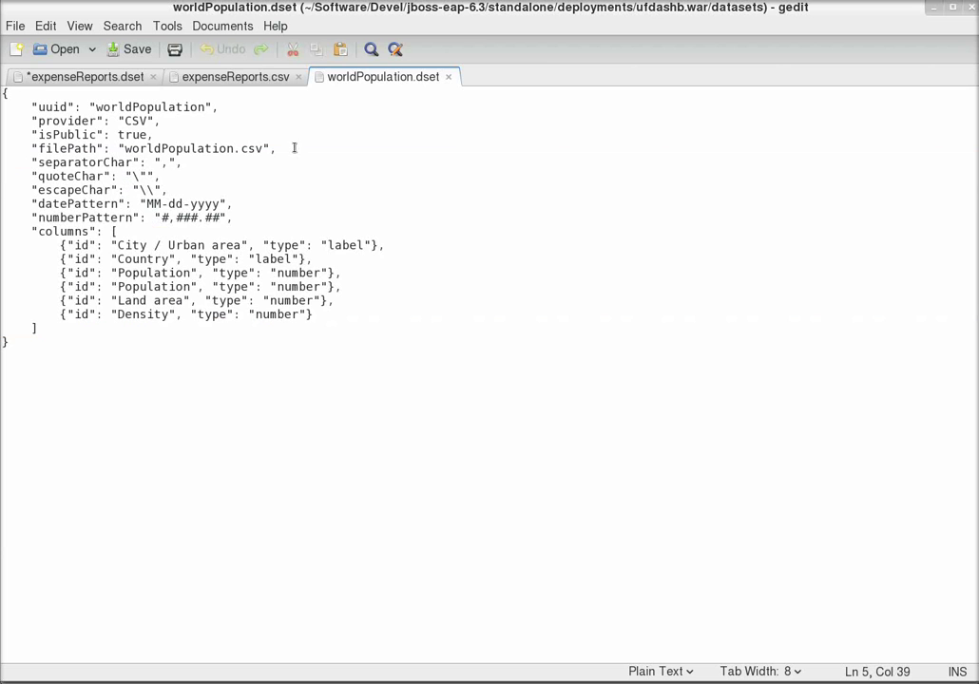
key("alt+Tab")
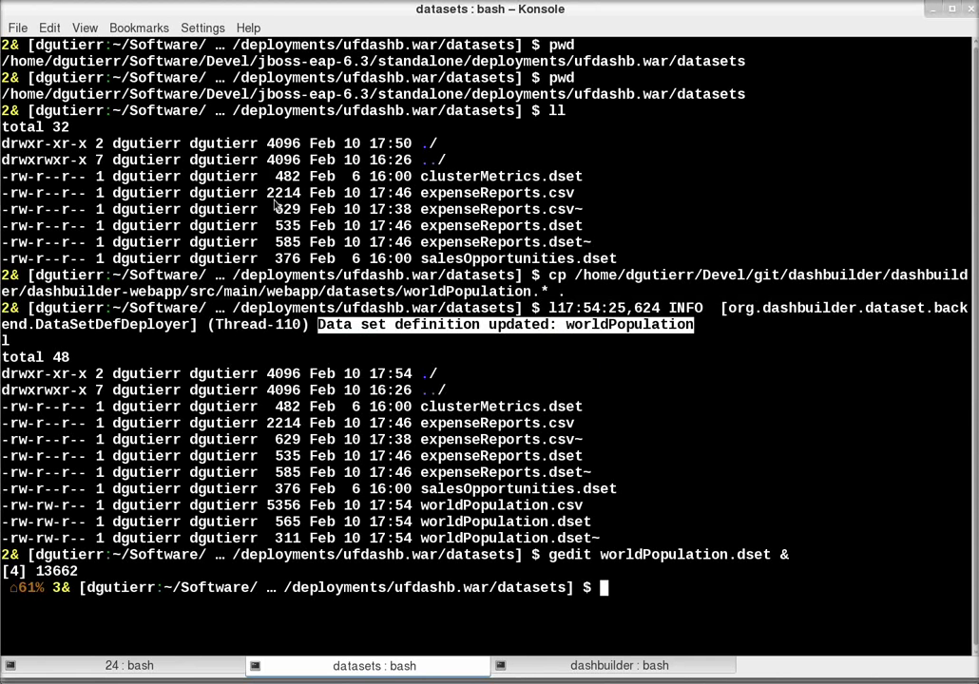
Step: Open the Expense reports dashboard from the Gallery's Dashboards tree
key("alt+Tab")
key("alt+Tab")
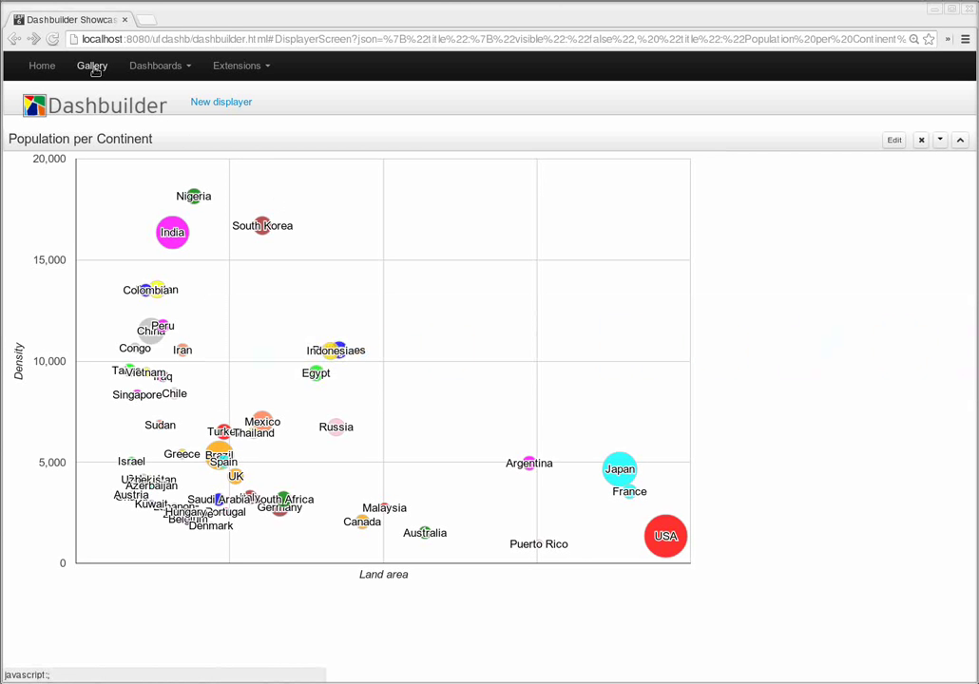
left_click(93, 67)
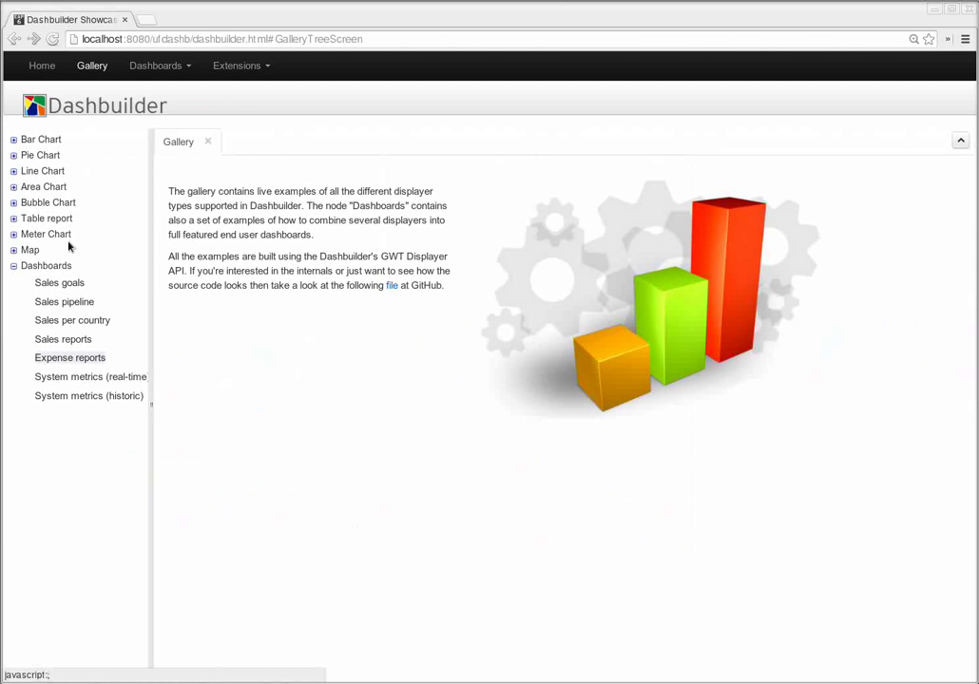
left_click(70, 358)
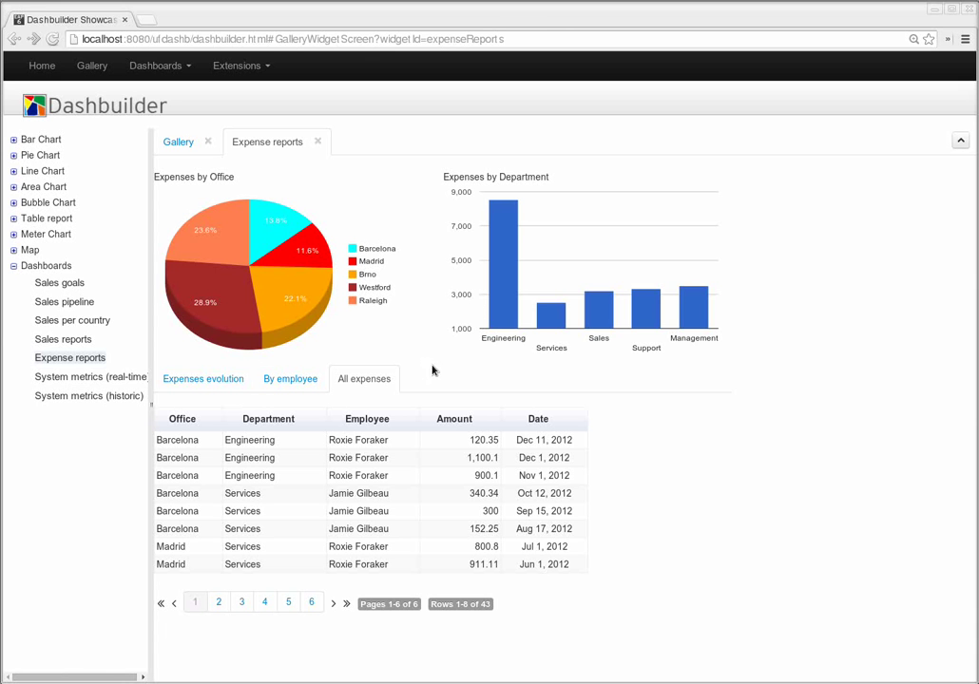
Step: Undo in expenseReports.dset to restore refreshTime 2second and refreshAlways false, then save
key("alt+Tab")
key("alt+Tab")
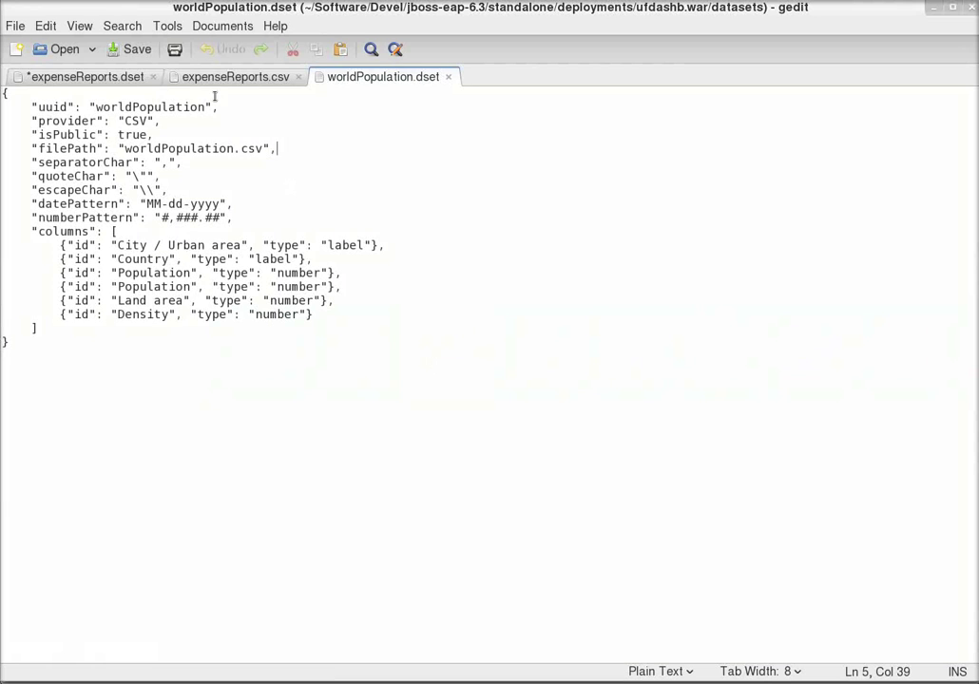
left_click(64, 73)
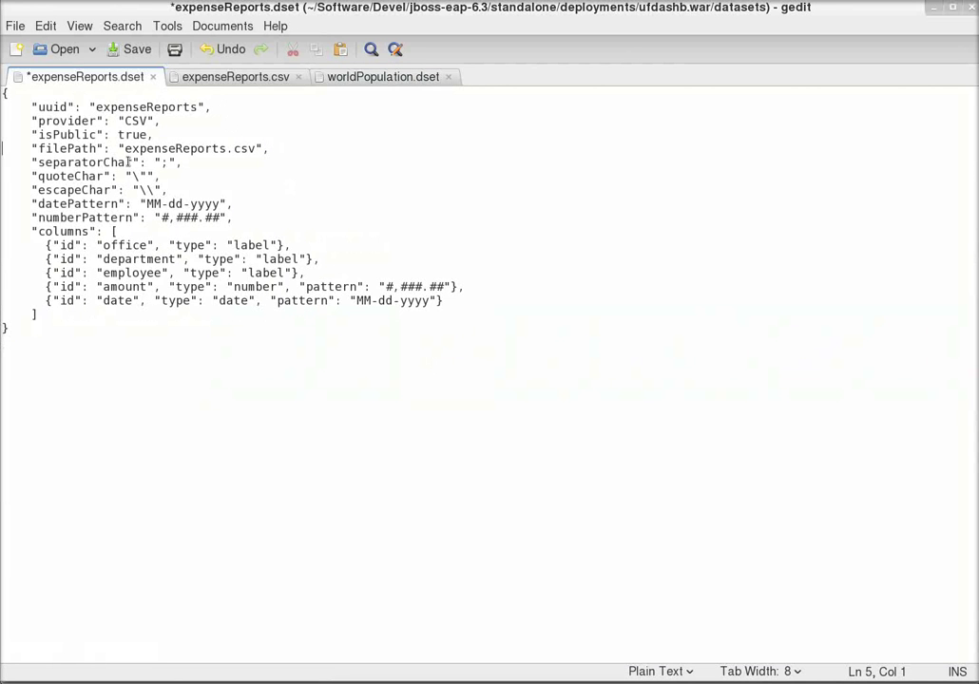
key("ctrl+z")
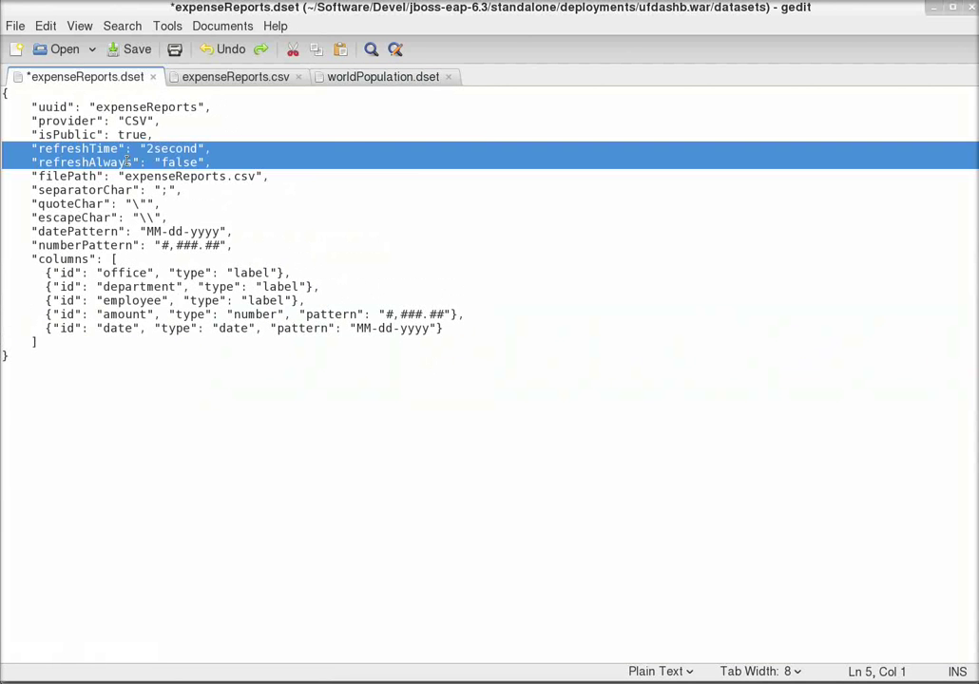
left_click(217, 164)
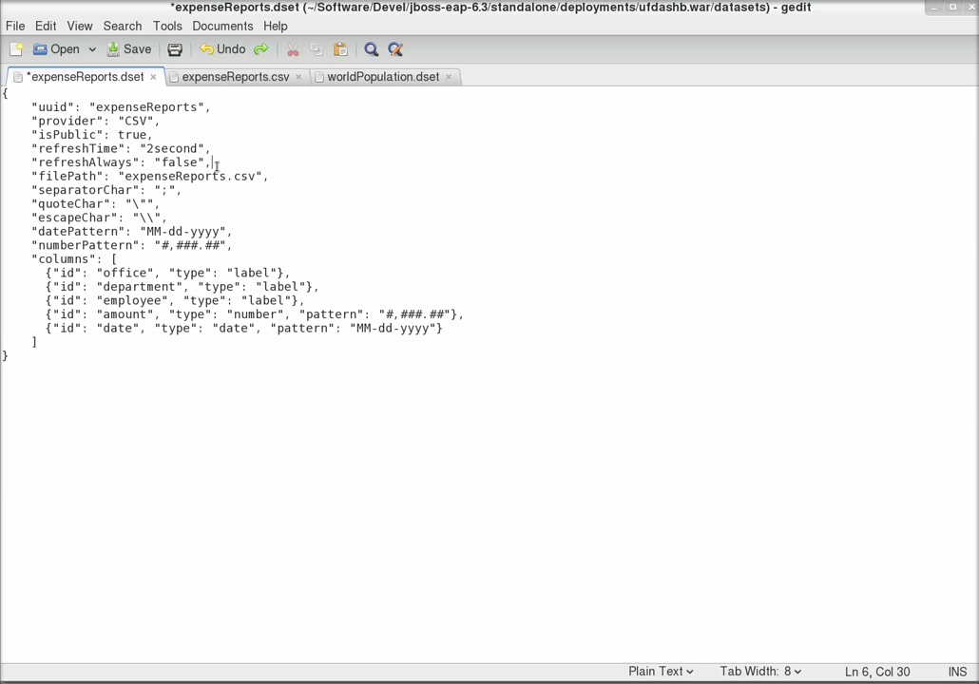
double_click(193, 163)
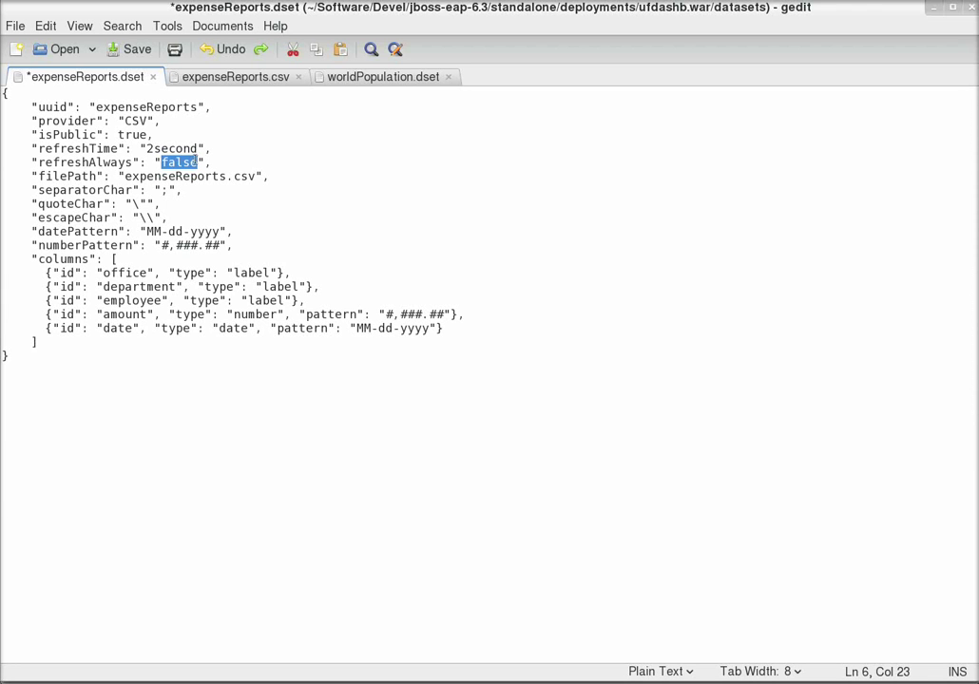
left_click(147, 149)
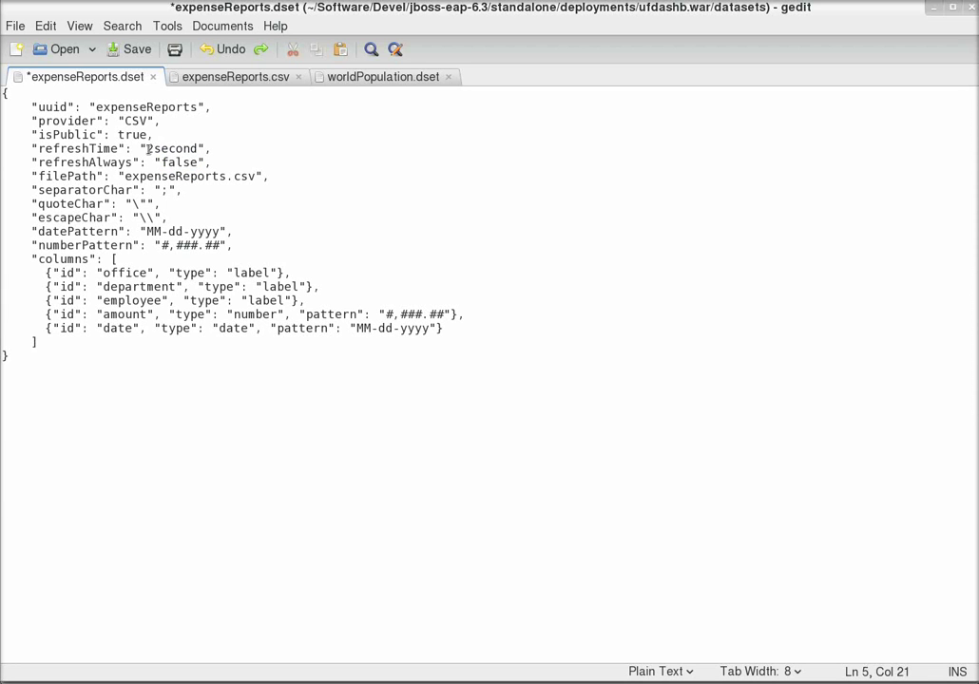
left_click_drag(147, 149, 197, 150)
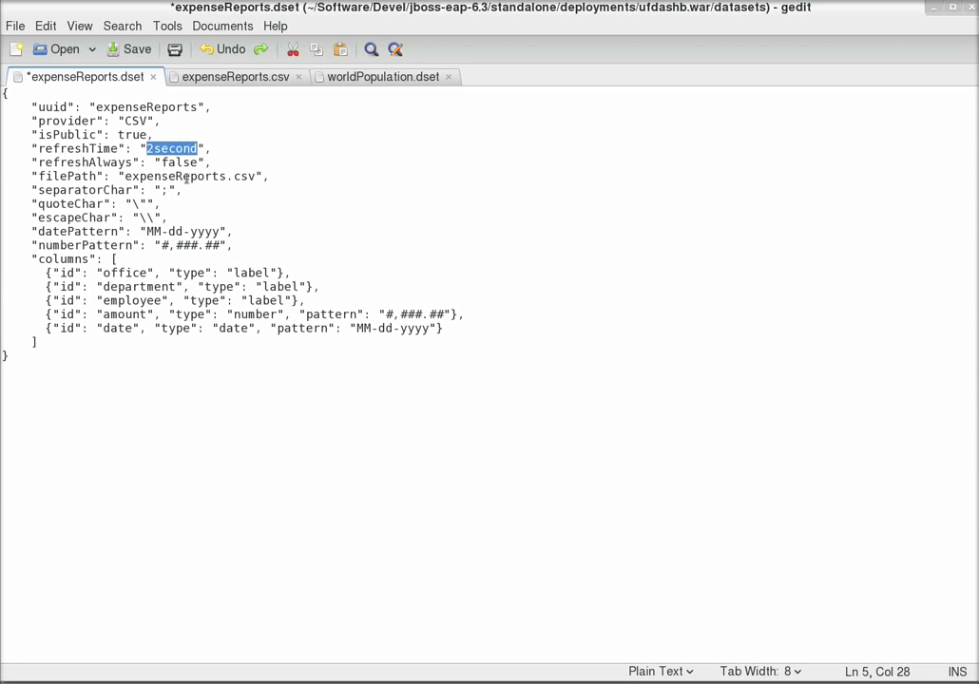
left_click(245, 166)
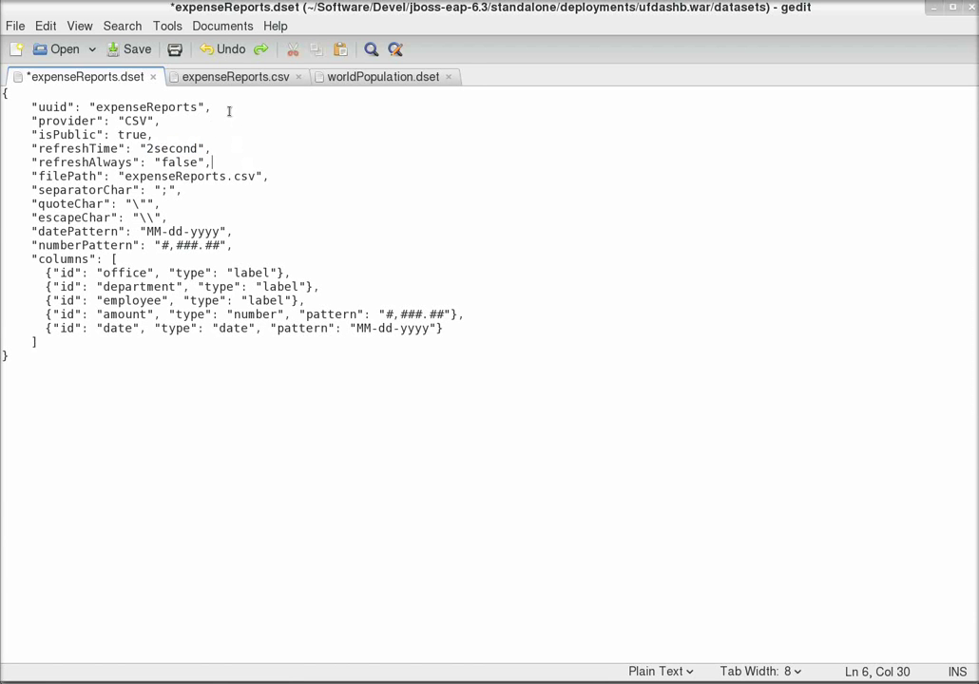
key("ctrl+s")
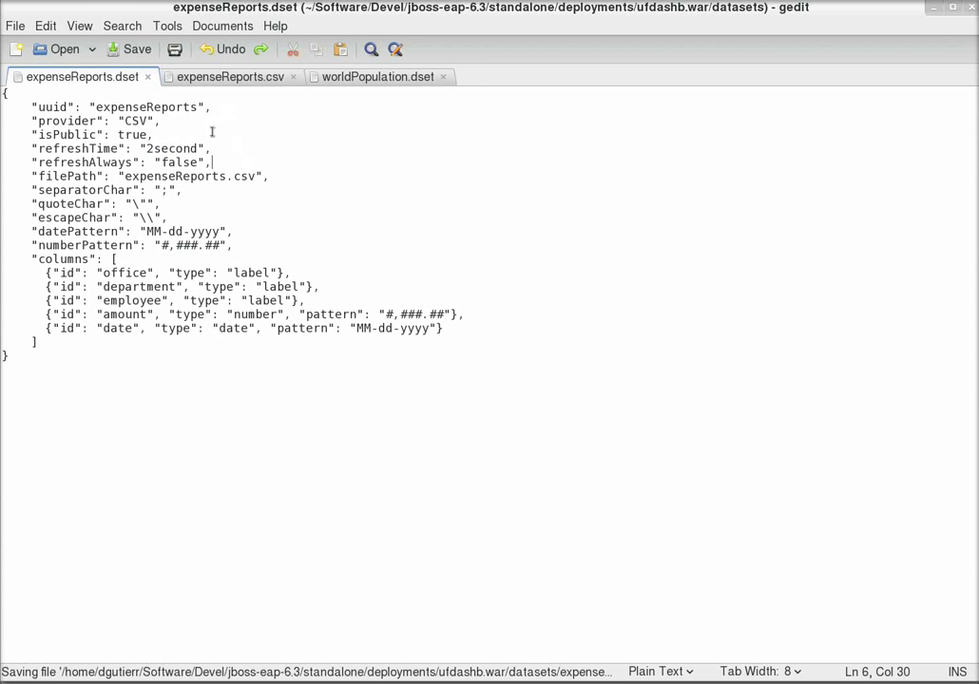
Step: Delete the Brno-to-Raleigh rows in expenseReports.csv, save, view the dashboard, then undo
left_click(221, 74)
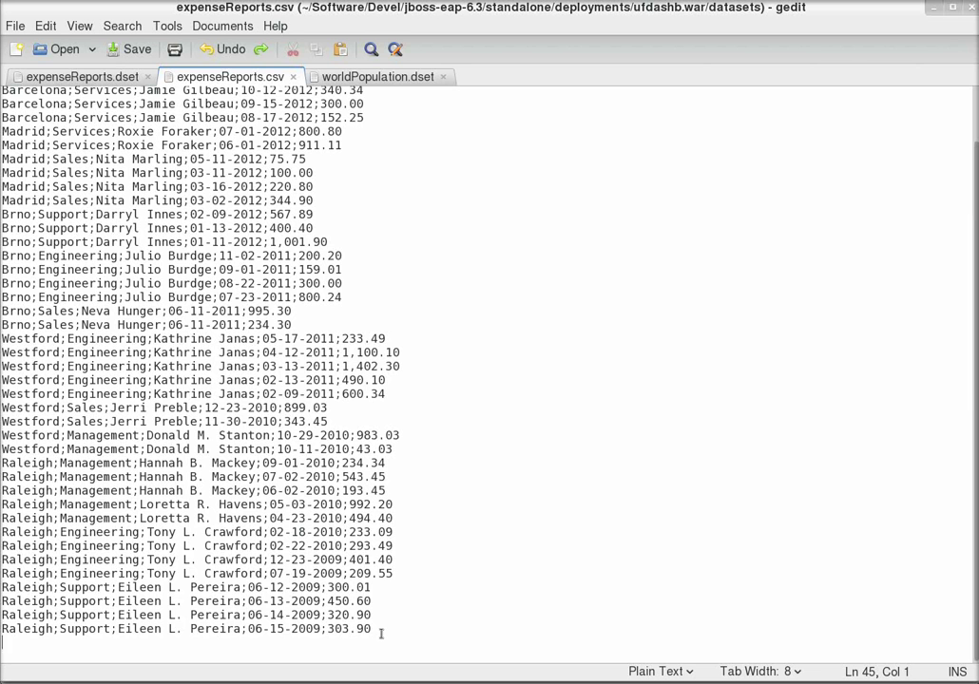
left_click_drag(380, 633, 5, 215)
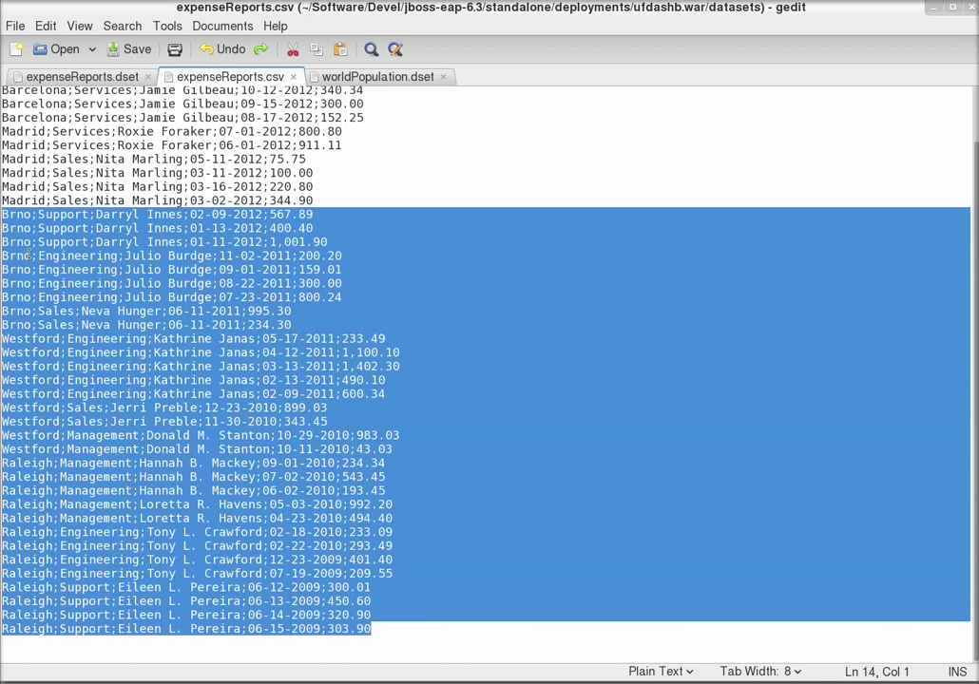
key("Delete")
key("ctrl+s")
key("alt+Tab")
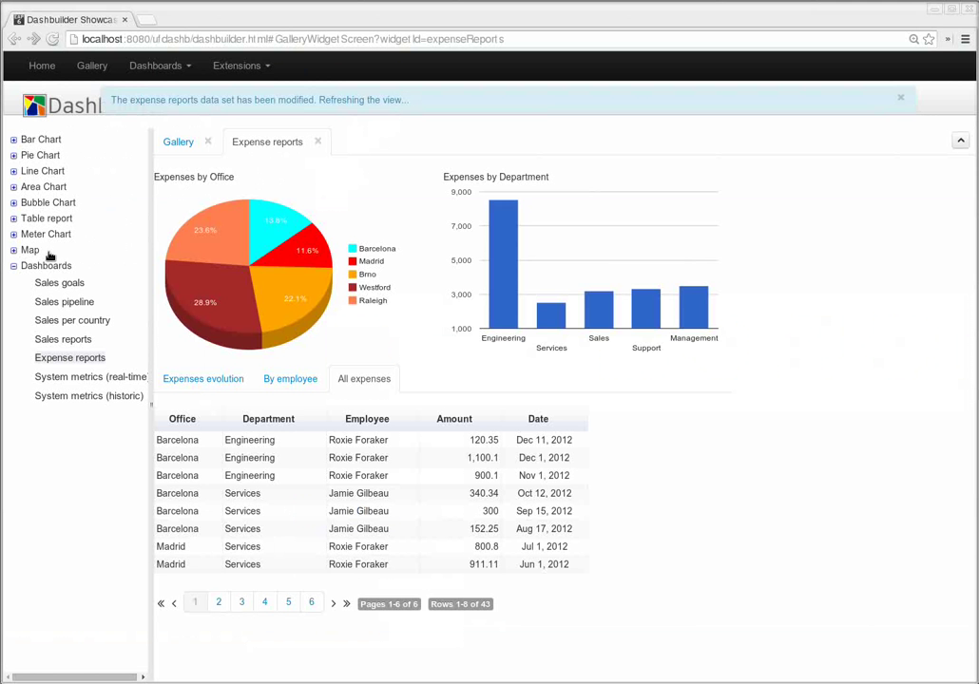
mouse_move(357, 314)
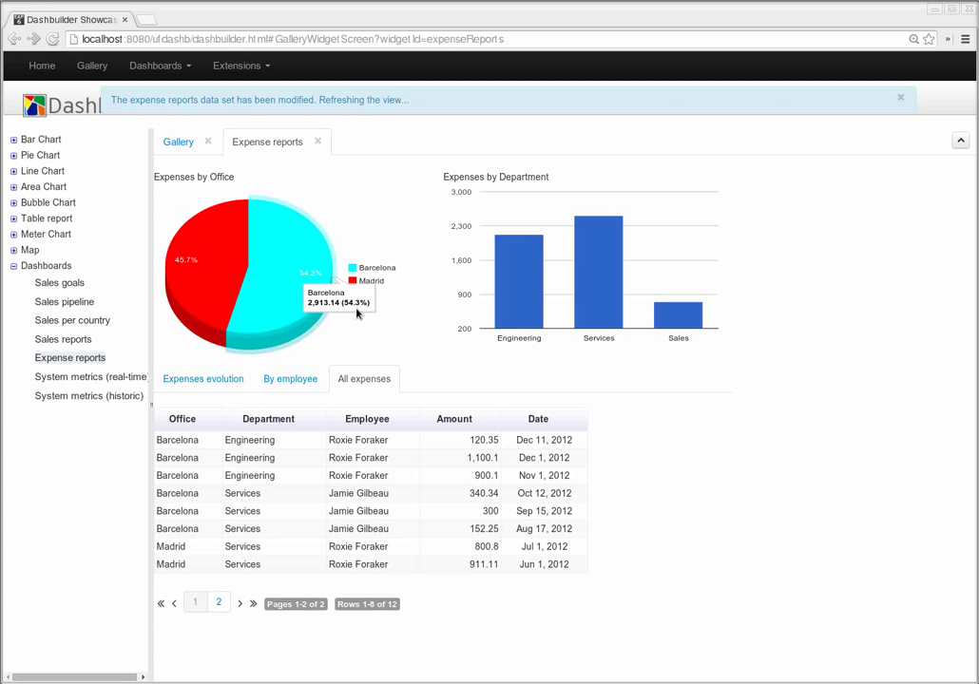
key("alt+Tab")
key("ctrl+z")
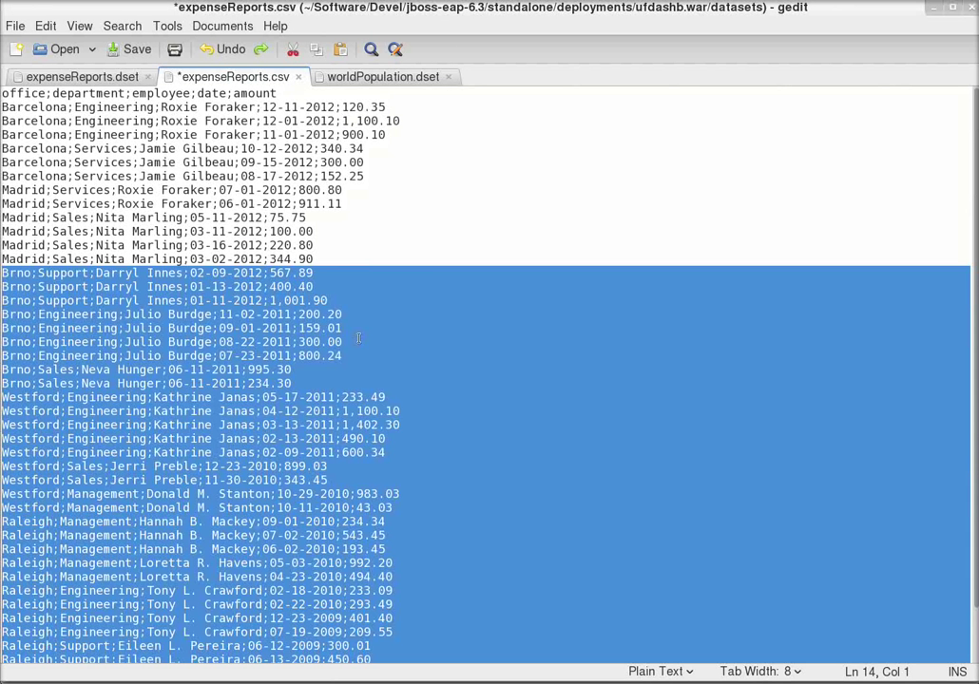
Step: Duplicate the last expense row at the end of the CSV file
scroll(300, 293, "down", 2)
left_click(374, 625)
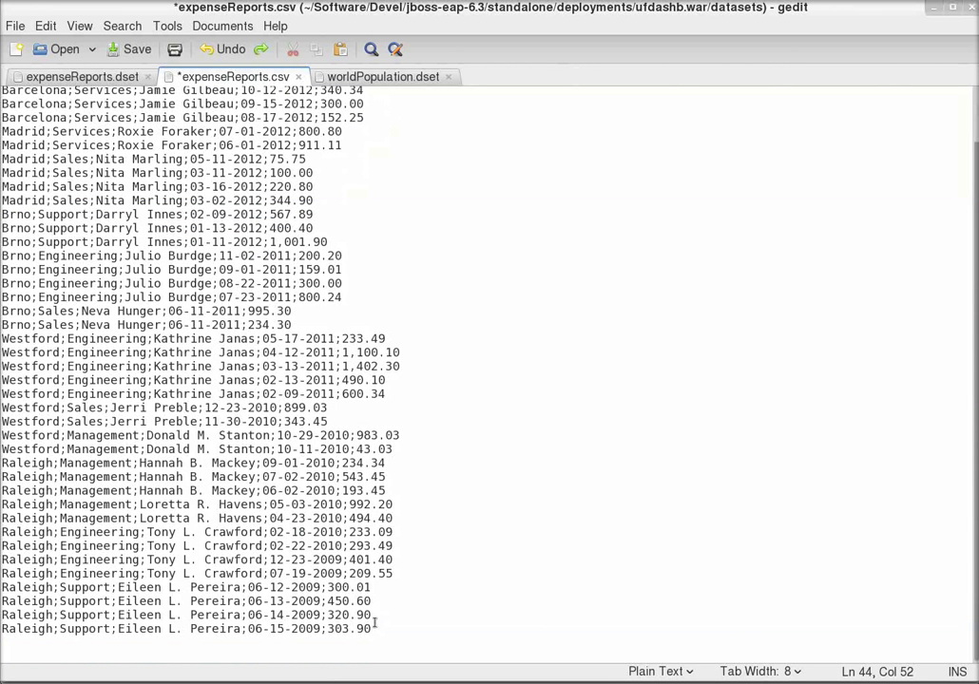
key("Home")
key("shift+End")
key("ctrl+c")
key("Down")
key("ctrl+v")
key("Home")
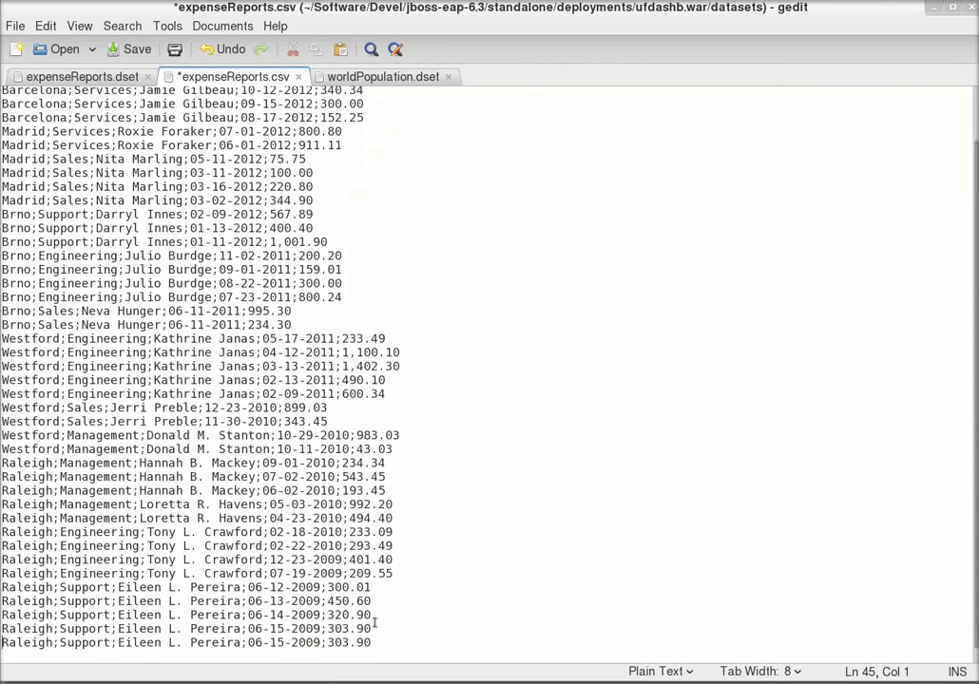
Step: Change the new row's office to London and department to IT, and save
key("ctrl+shift+Right")
type("London")
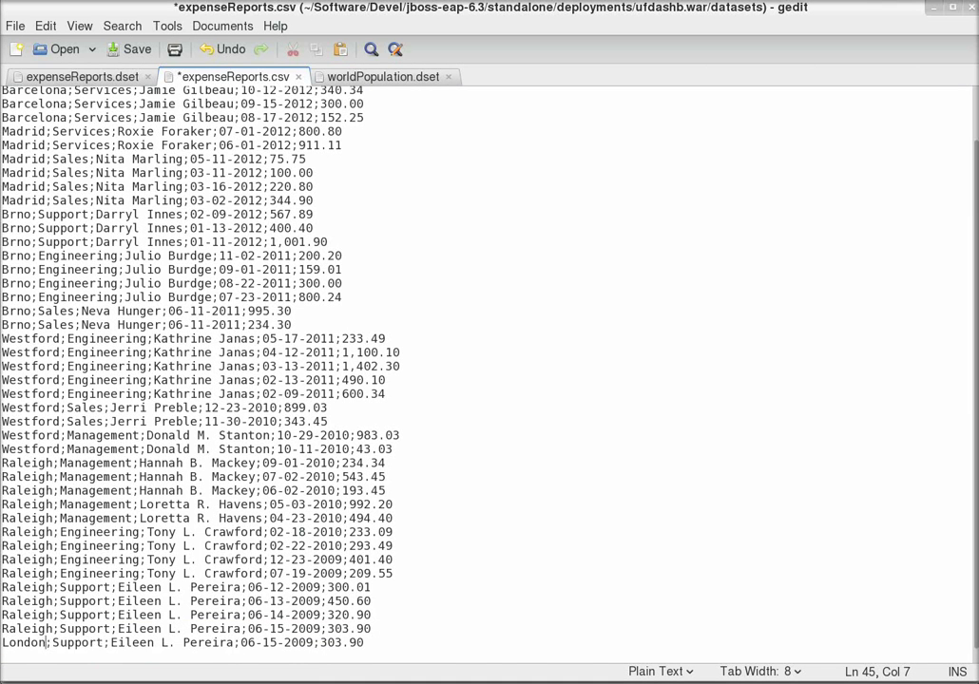
key("Right")
key("ctrl+shift+Right")
type("IT")
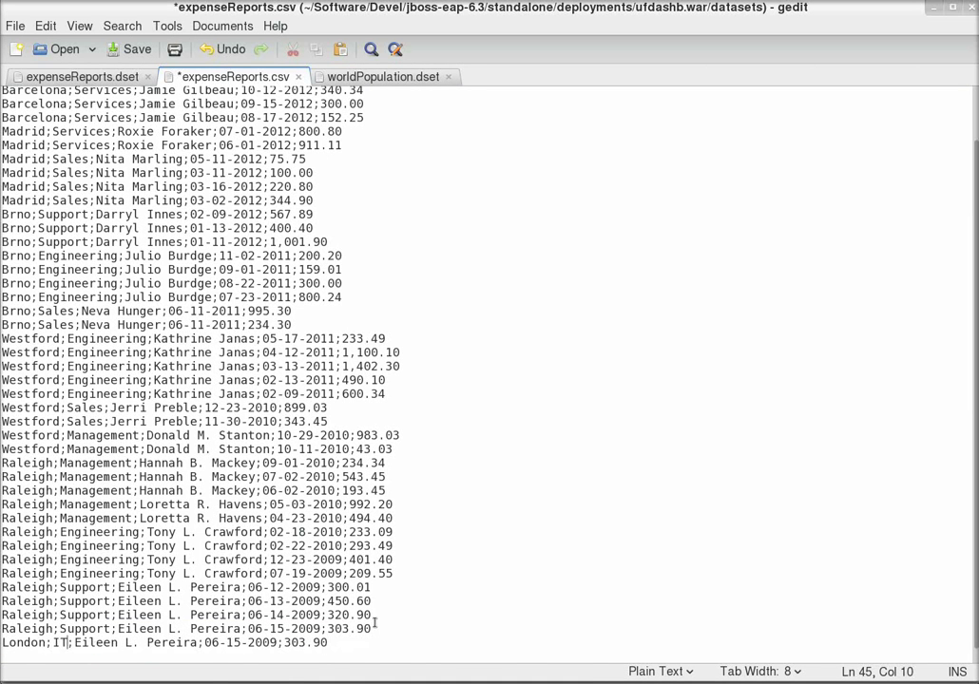
key("ctrl+s")
key("alt+Tab")
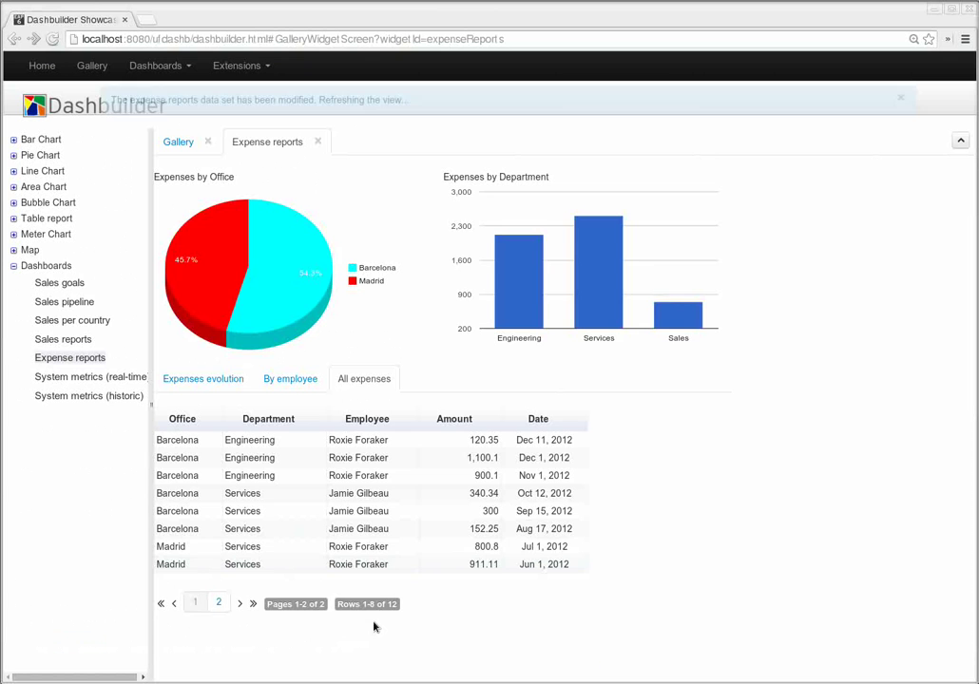